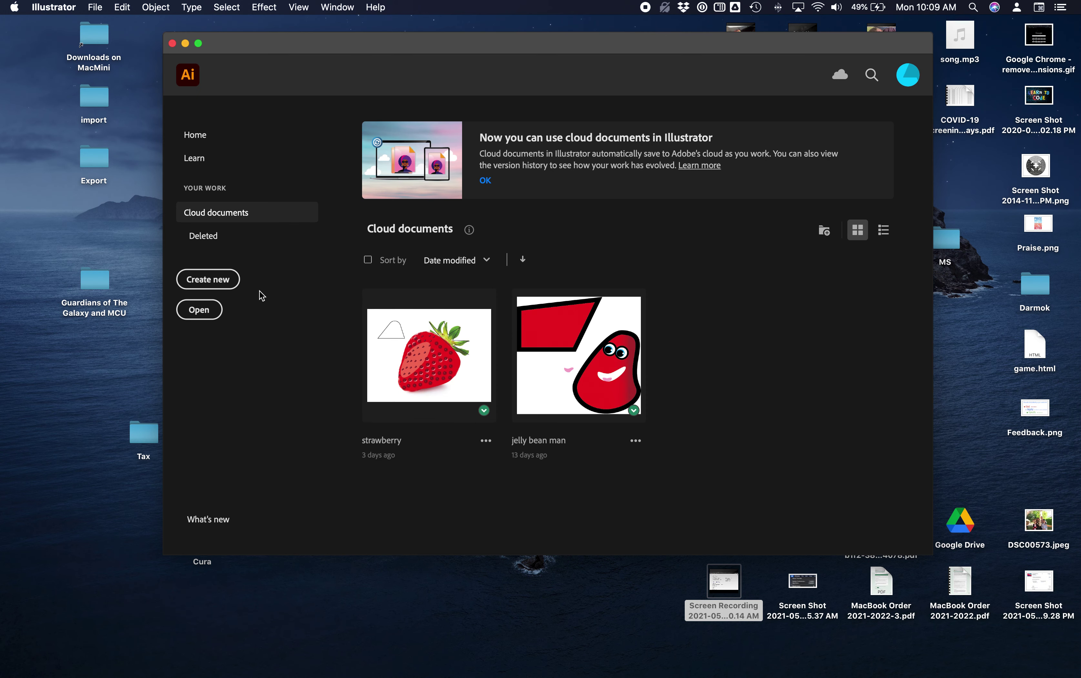
# Step: Create a new blank document with a 4 × 4 in artboard and maximize the window
pyautogui.click(232, 285)
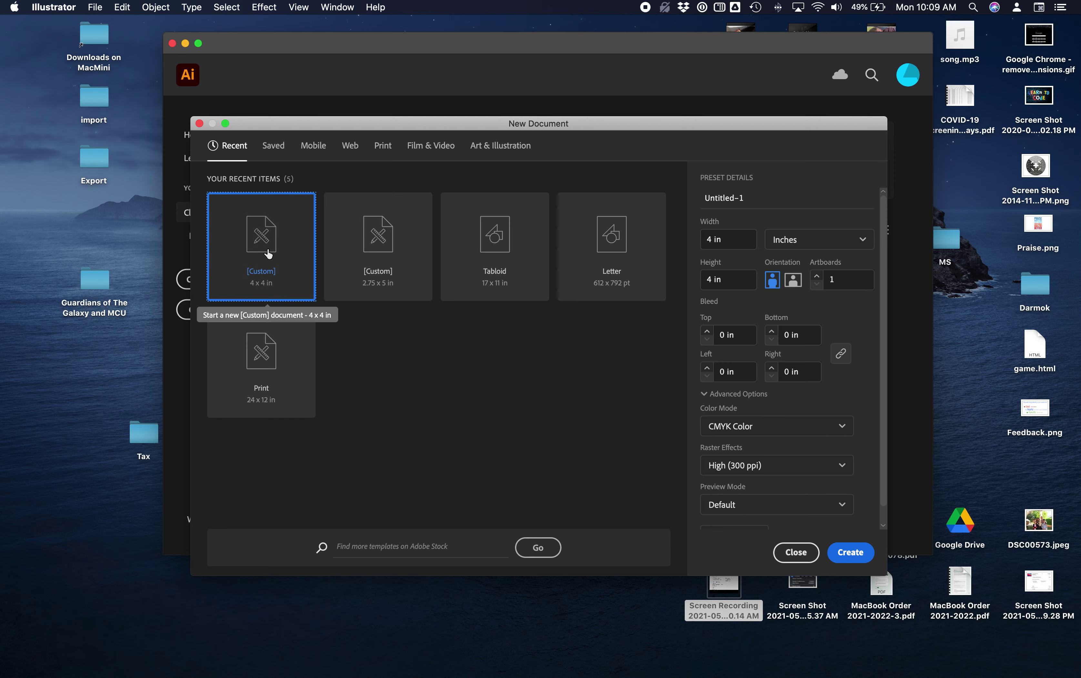
pyautogui.click(741, 242)
pyautogui.click(740, 276)
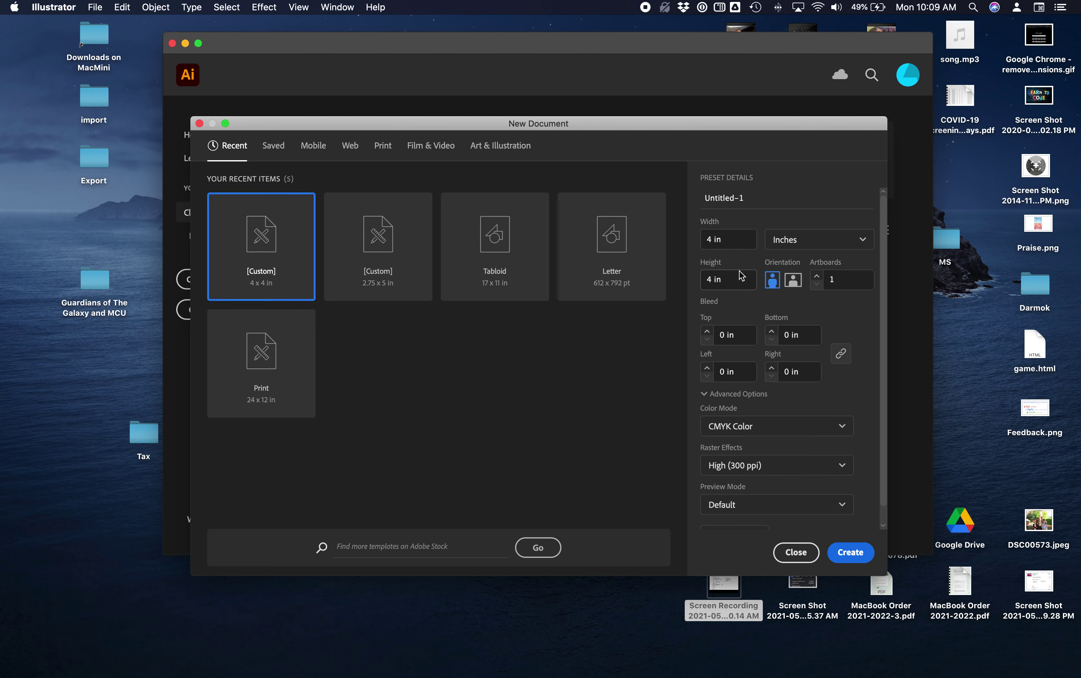
pyautogui.click(864, 552)
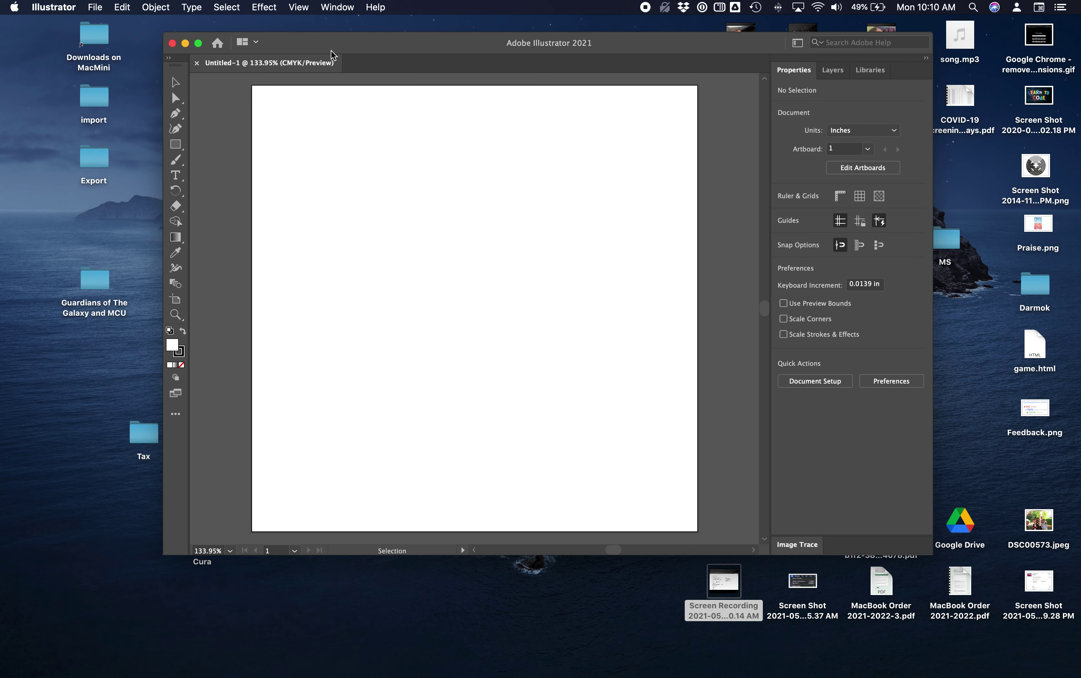
pyautogui.click(198, 43)
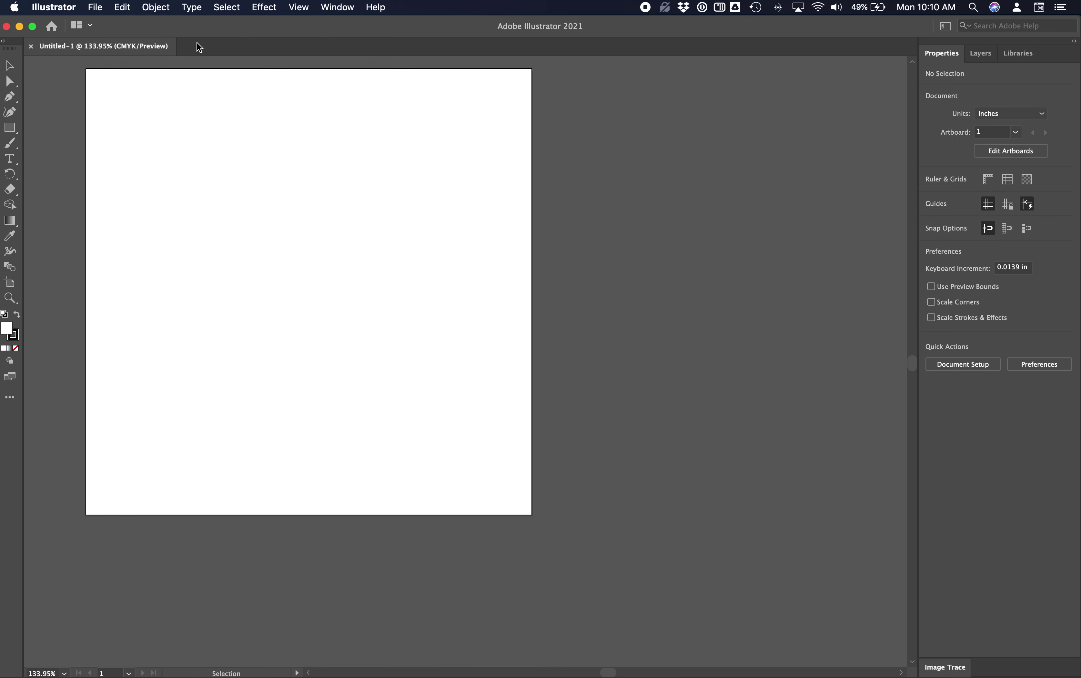
# Step: Fit the artboard to the window and place 'Lorem ipsum' placeholder text on it
pyautogui.click(64, 673)
pyautogui.click(73, 659)
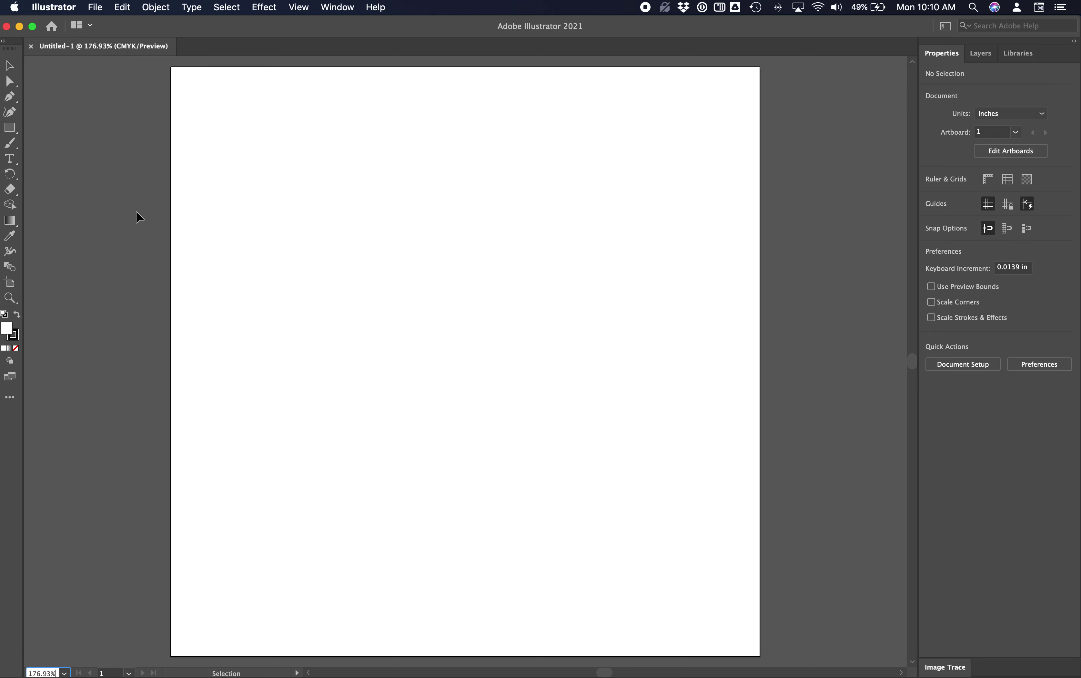
pyautogui.click(11, 158)
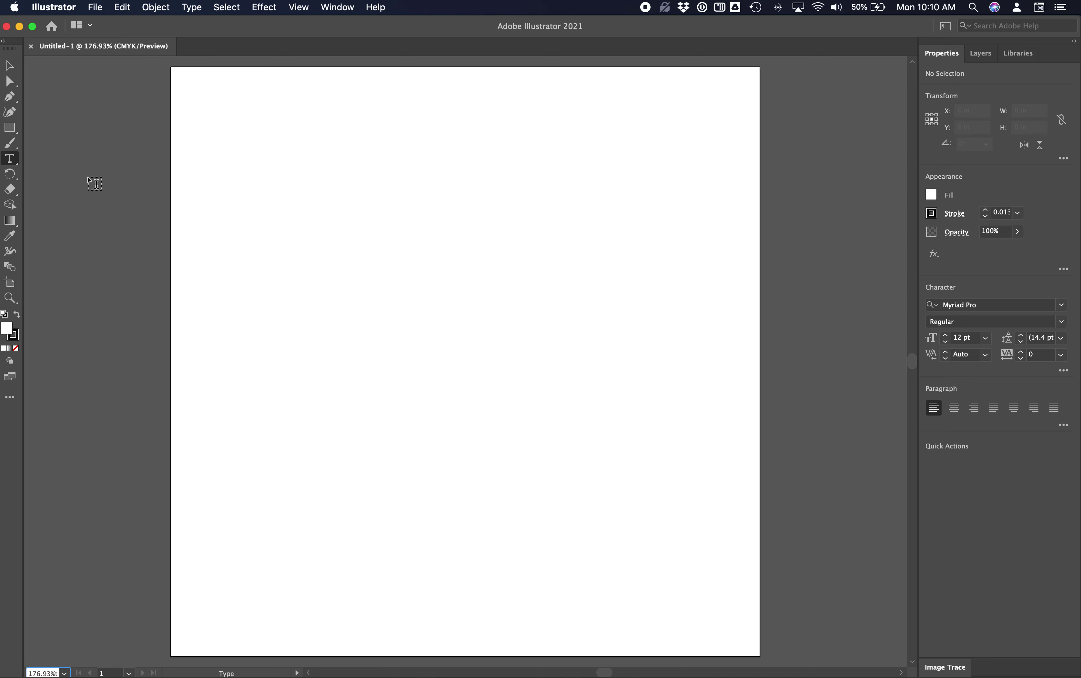
pyautogui.click(371, 321)
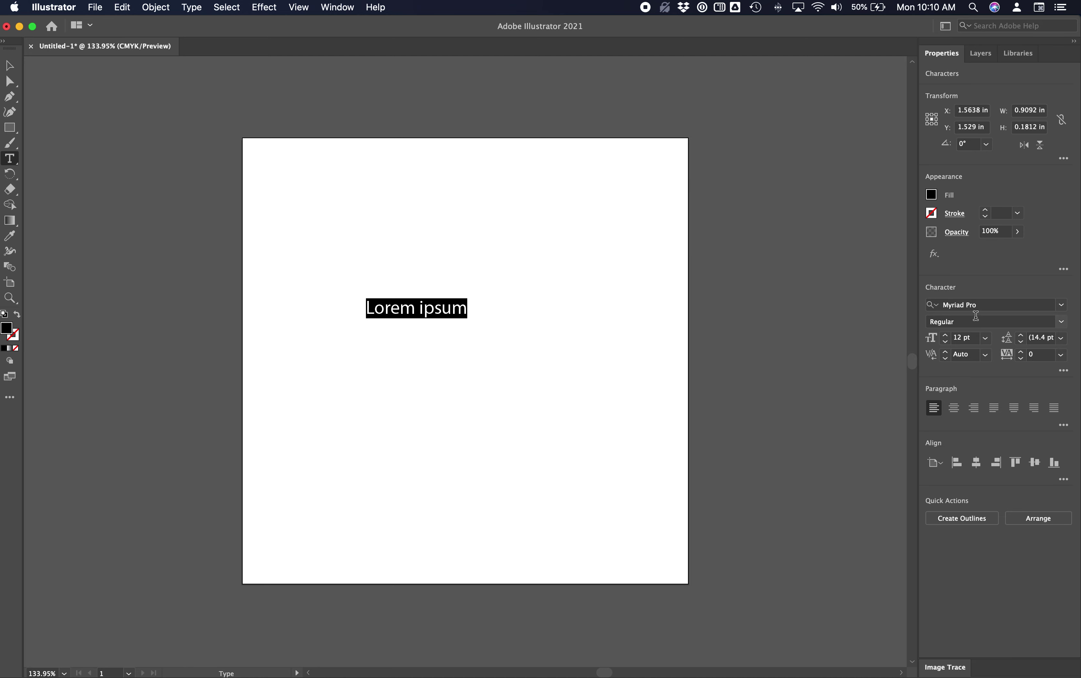
# Step: Set the placeholder text's font to Grenze Bold and enlarge it to about 33 pt
pyautogui.click(1061, 307)
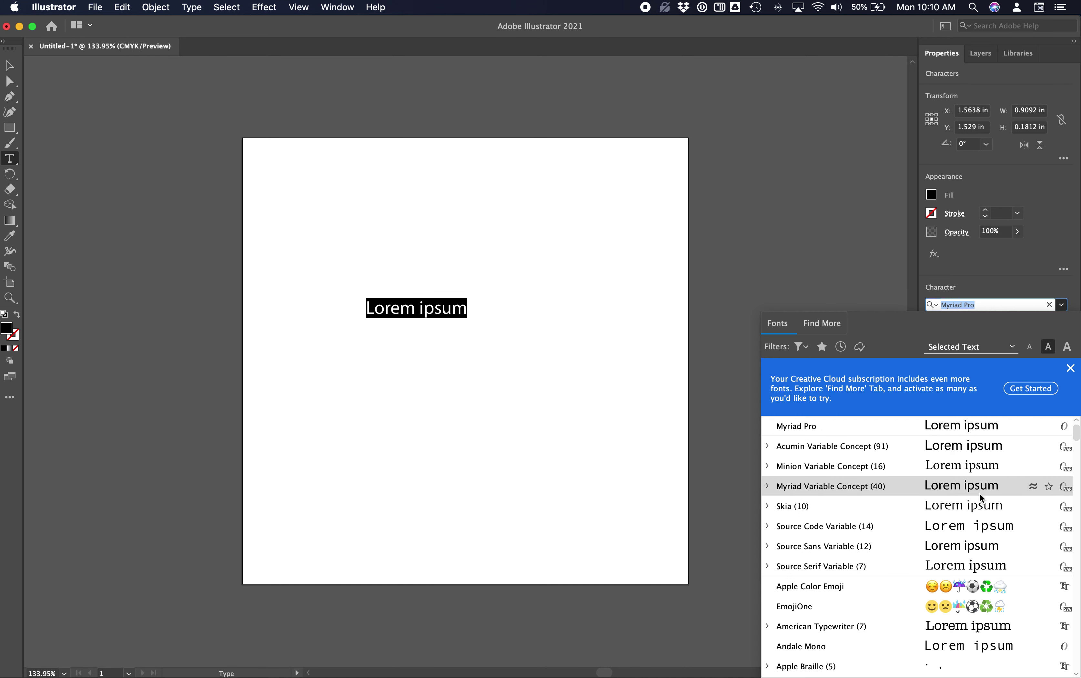
pyautogui.scroll(-2, 981, 493)
pyautogui.scroll(-8, 980, 494)
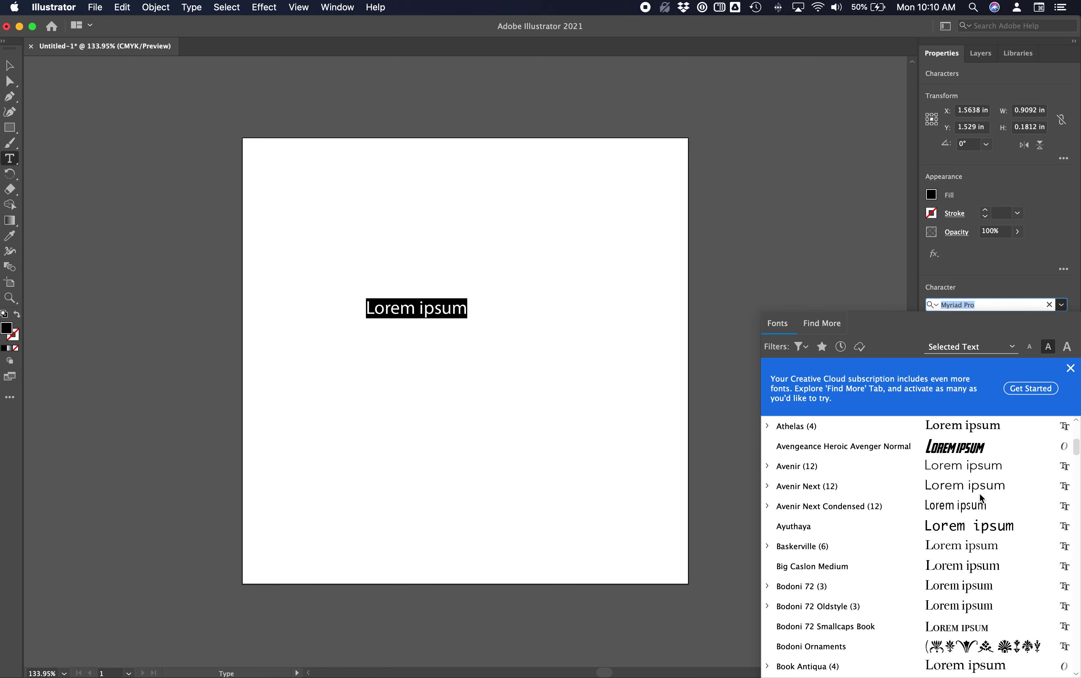
pyautogui.scroll(10, 980, 496)
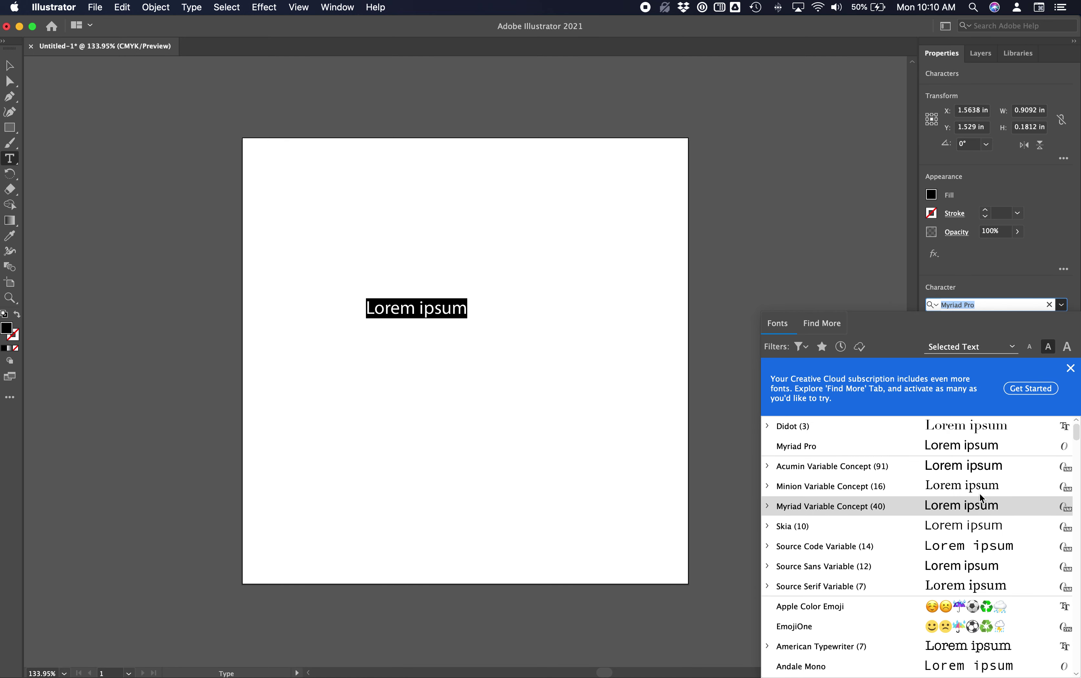
pyautogui.scroll(-20, 980, 492)
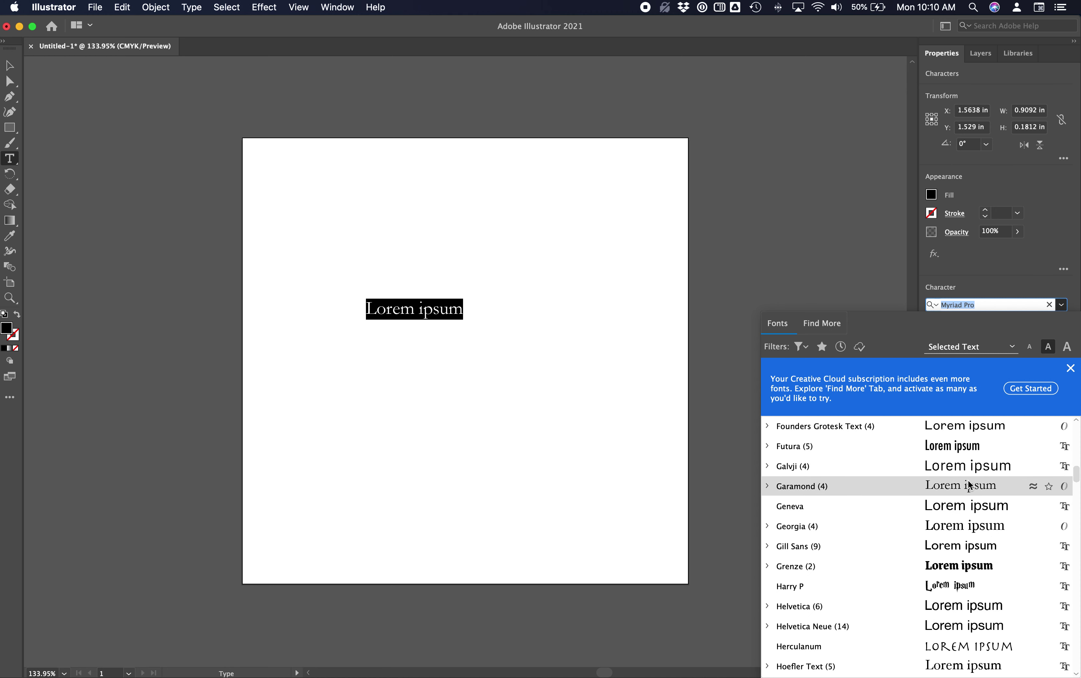
pyautogui.scroll(-4, 969, 485)
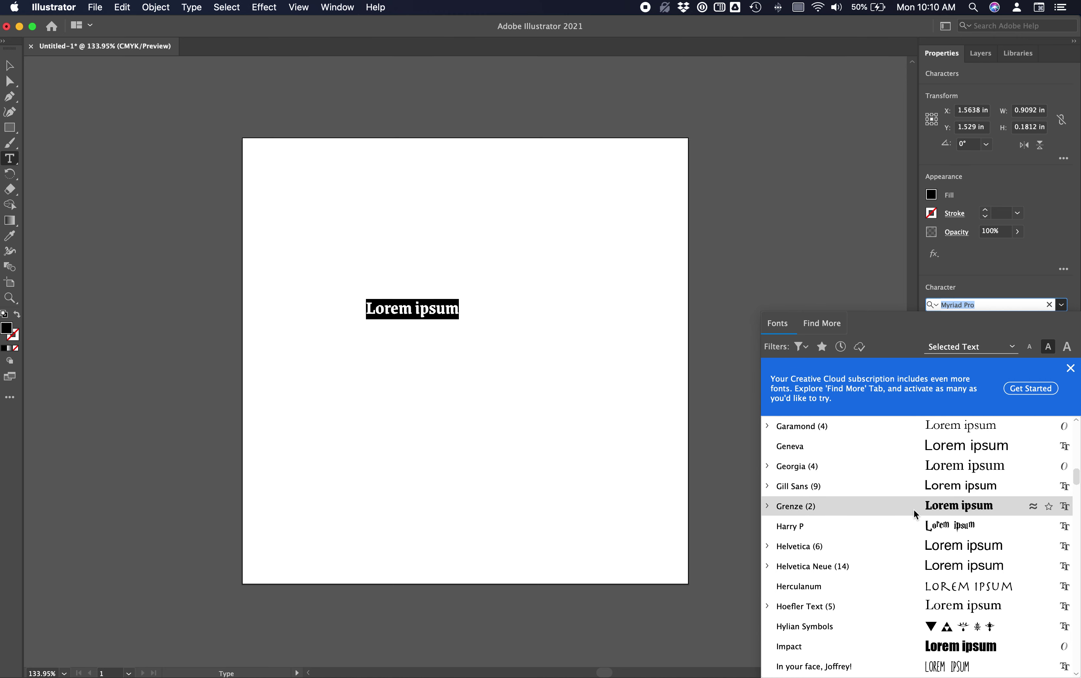
pyautogui.click(934, 511)
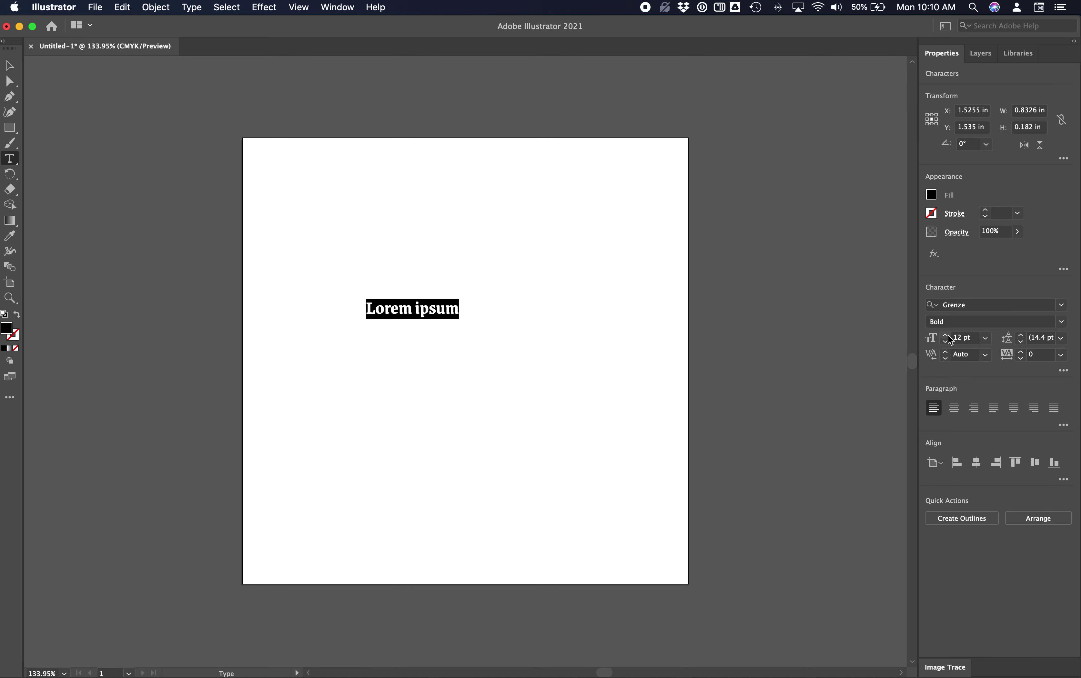
pyautogui.moveTo(949, 337); pyautogui.dragTo(949, 337)
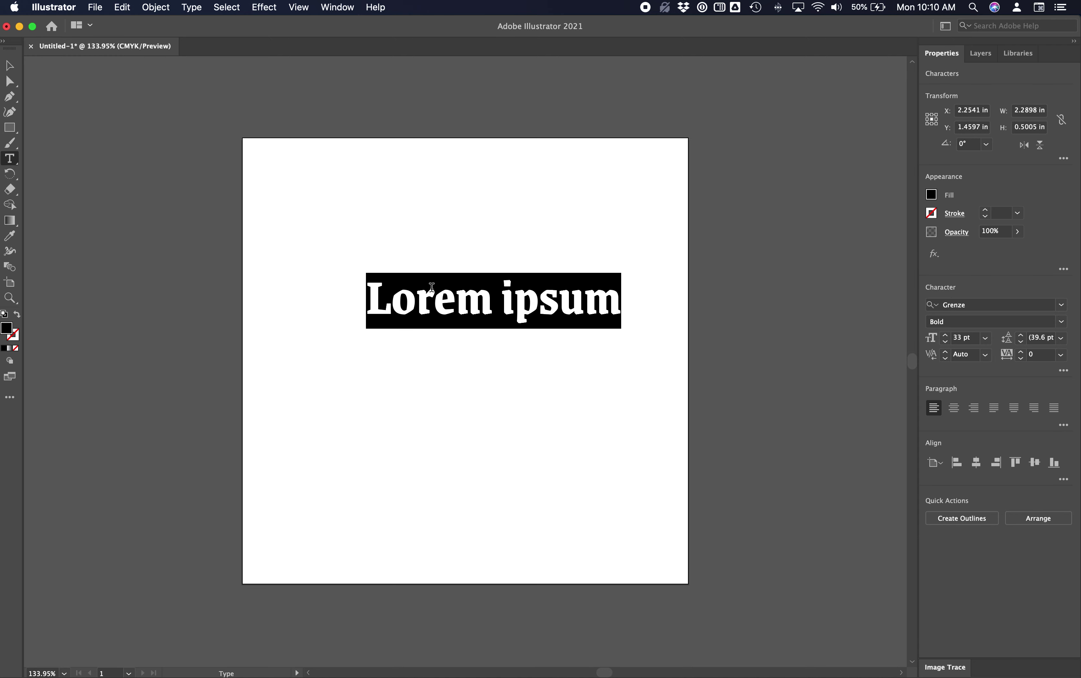
# Step: Replace the placeholder with 'Matt' and raise its font size to 78 pt
pyautogui.write('Matt')
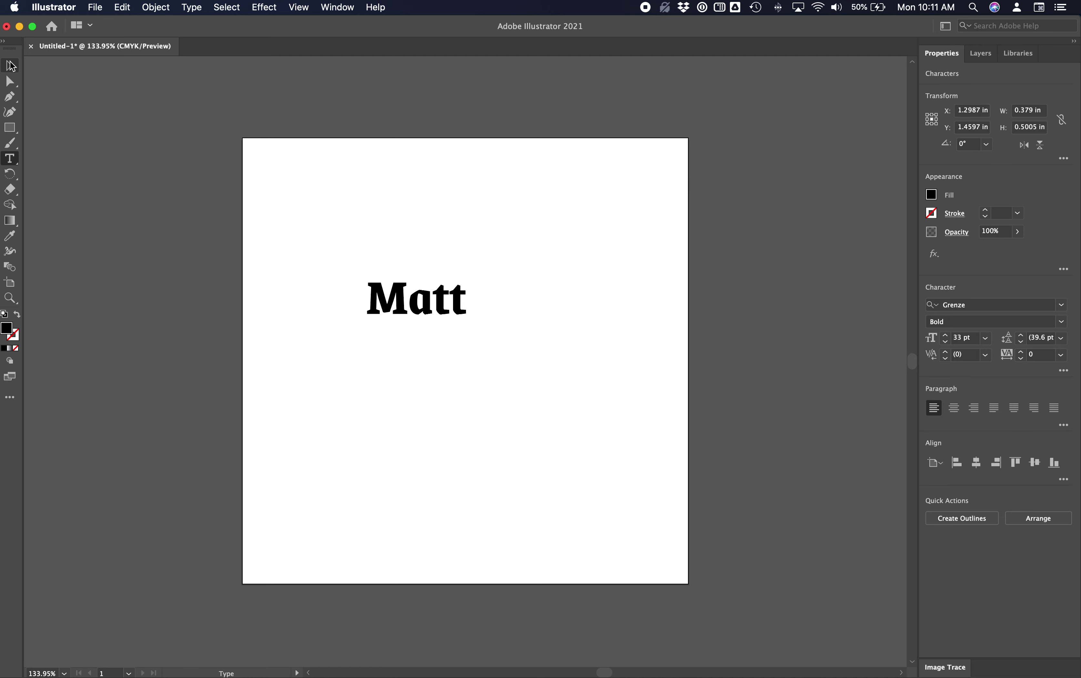
pyautogui.click(946, 337)
pyautogui.click(946, 337)
pyautogui.doubleClick(412, 275)
pyautogui.click(947, 337)
pyautogui.click(947, 337)
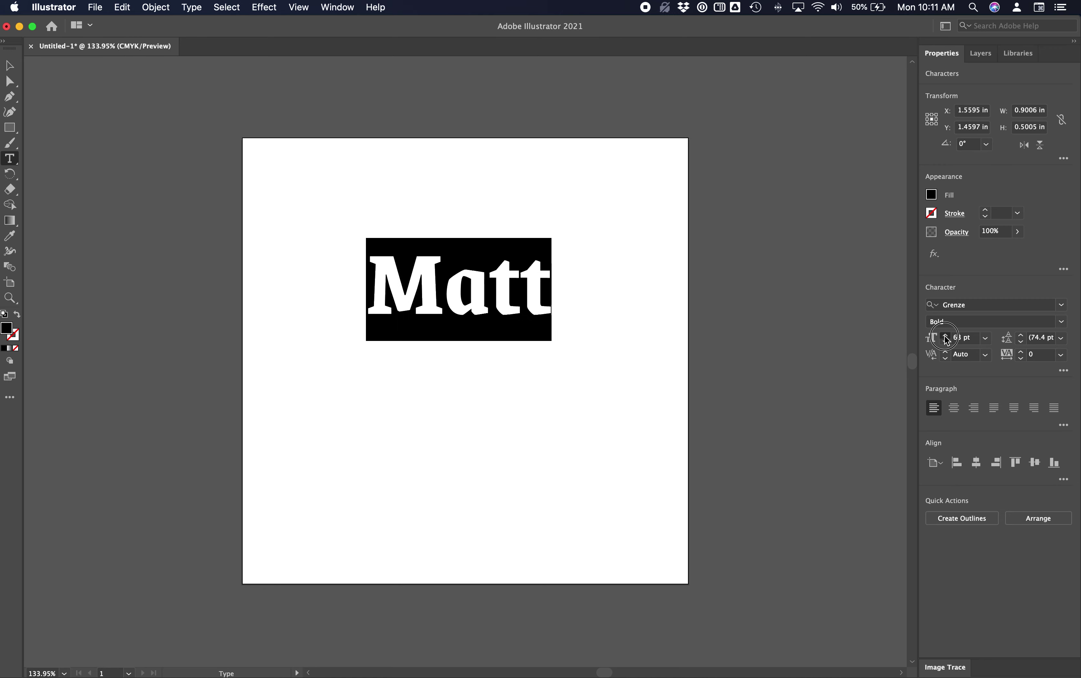
pyautogui.click(946, 337)
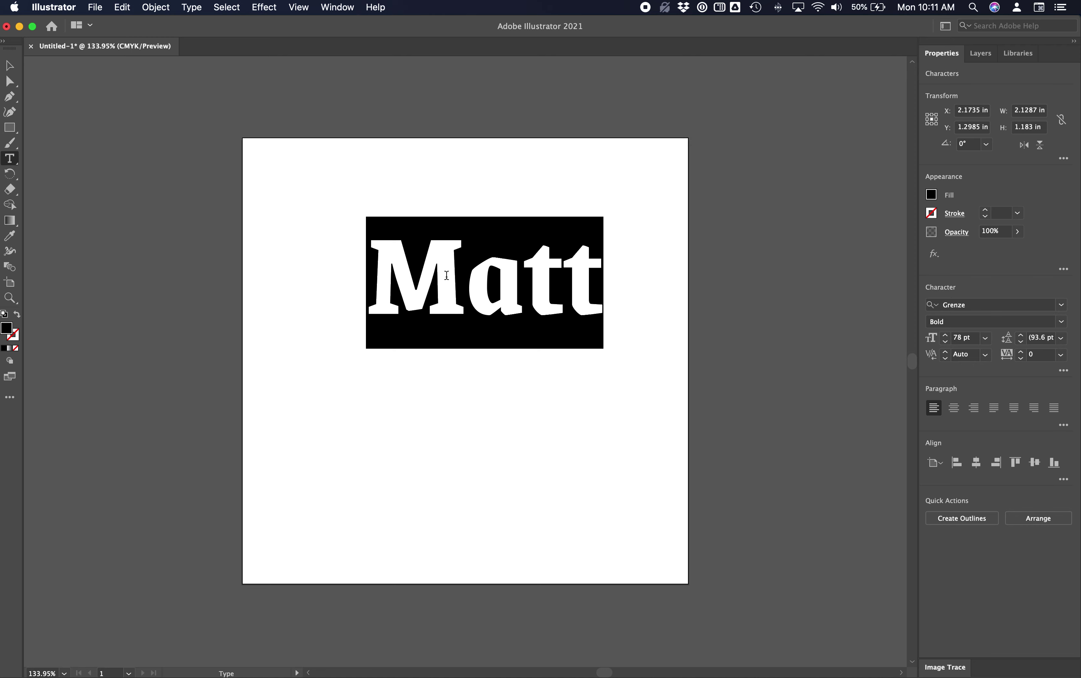
# Step: Move the Matt text down and left toward the artboard centre
pyautogui.click(9, 65)
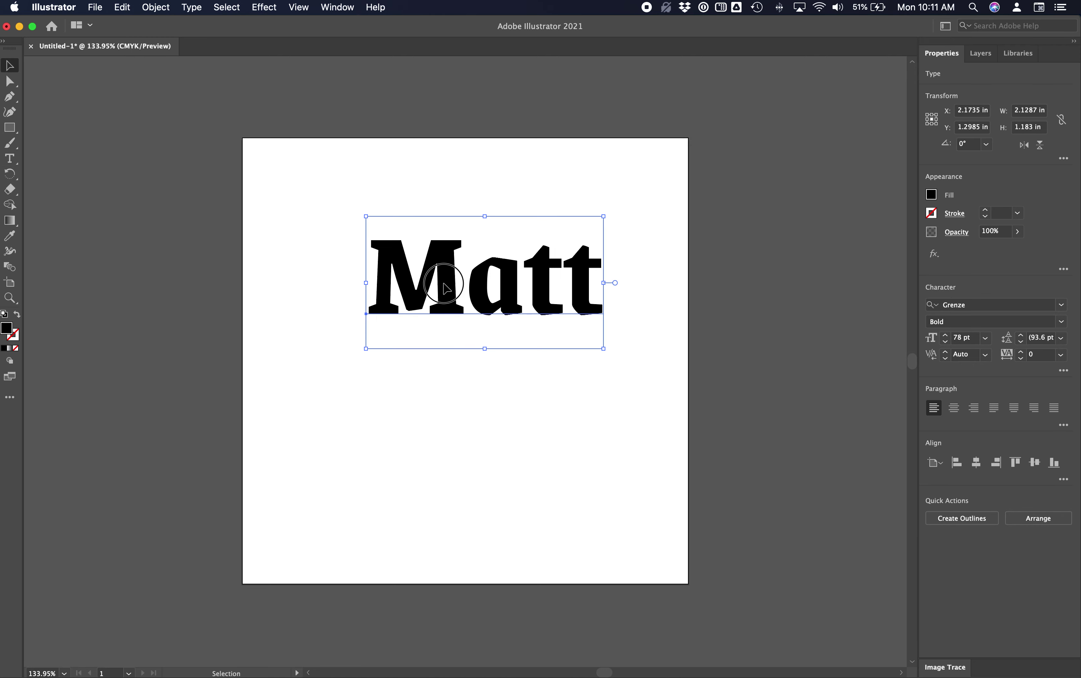
pyautogui.moveTo(445, 289); pyautogui.dragTo(428, 357)
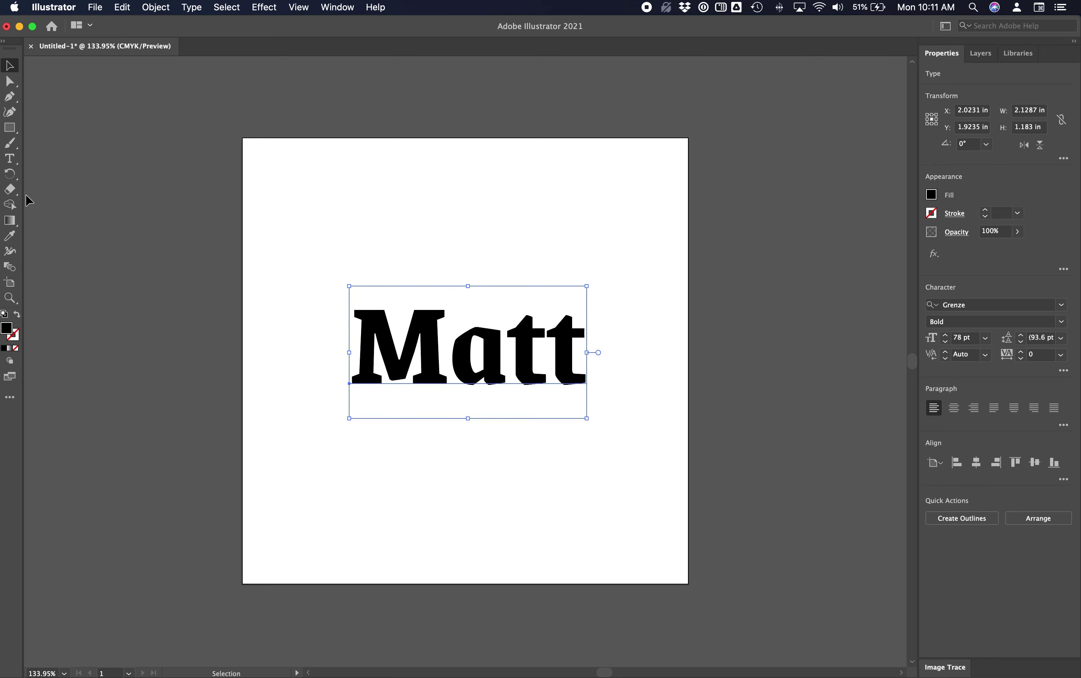
pyautogui.click(9, 158)
# Step: Retype the letter 'a' in Matt, correcting a mistyped 'i'
pyautogui.click(484, 355)
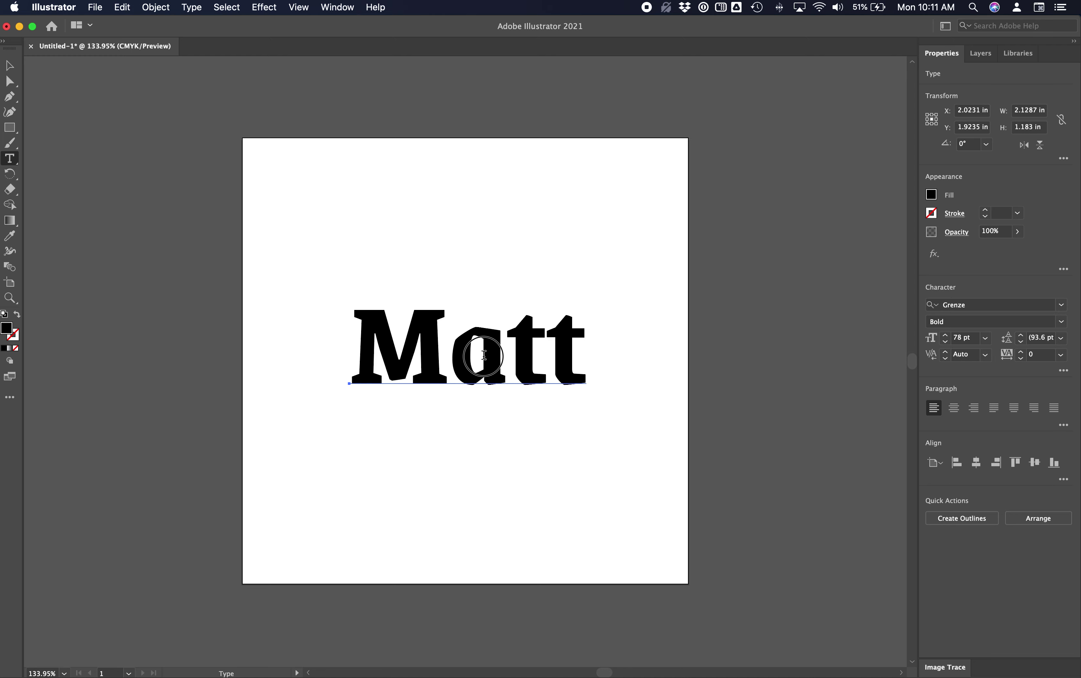
pyautogui.hotkey('shift', 'Left')
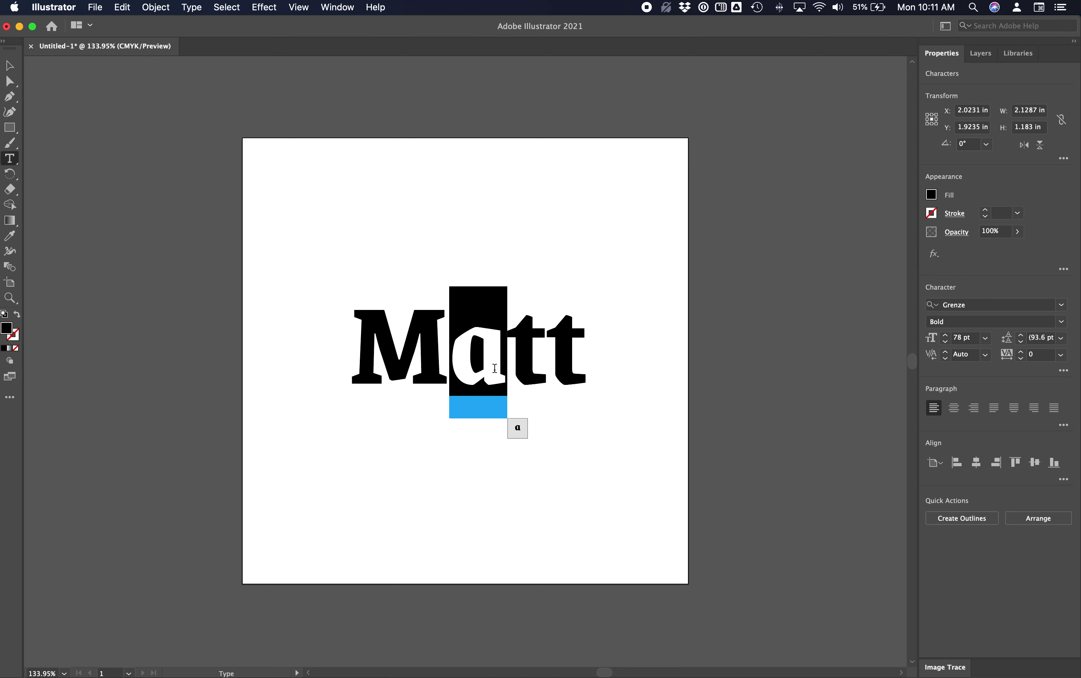
pyautogui.write('i')
pyautogui.press('BackSpace')
pyautogui.write('a')
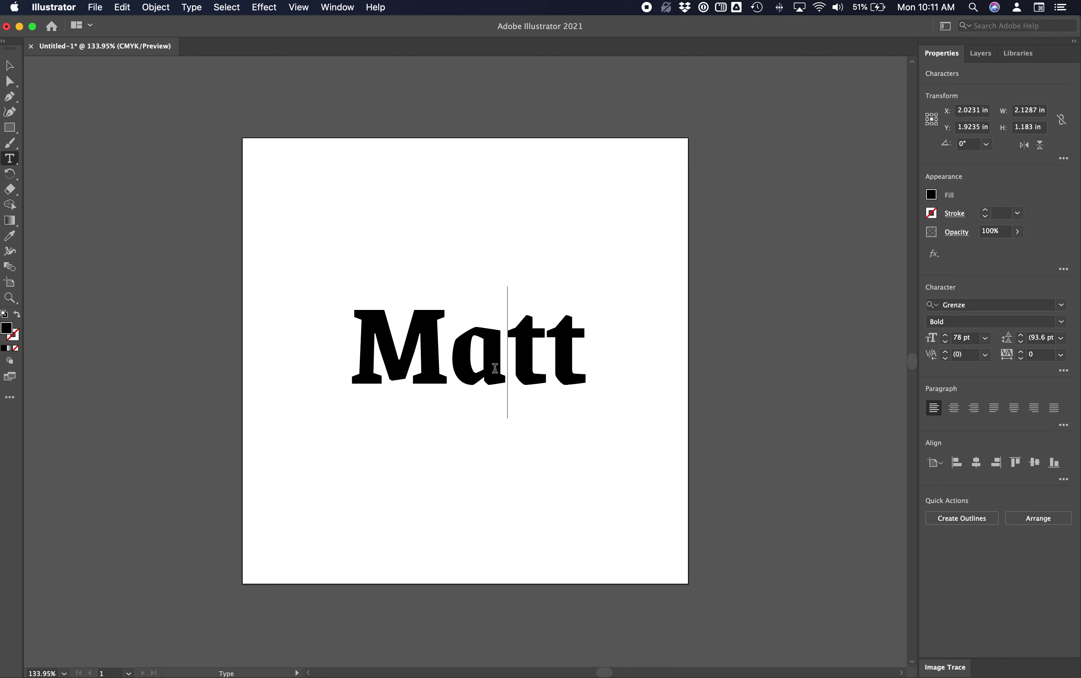
pyautogui.click(13, 68)
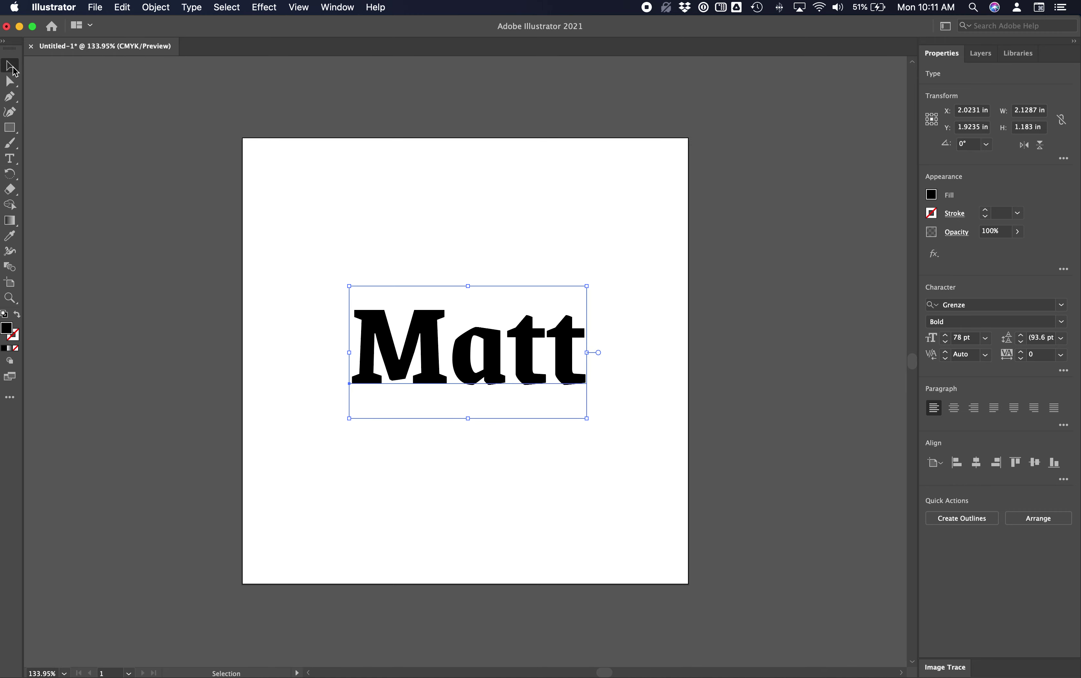
# Step: Draw a rectangle at the upper left and pull its bottom-right corner down and right
pyautogui.click(10, 83)
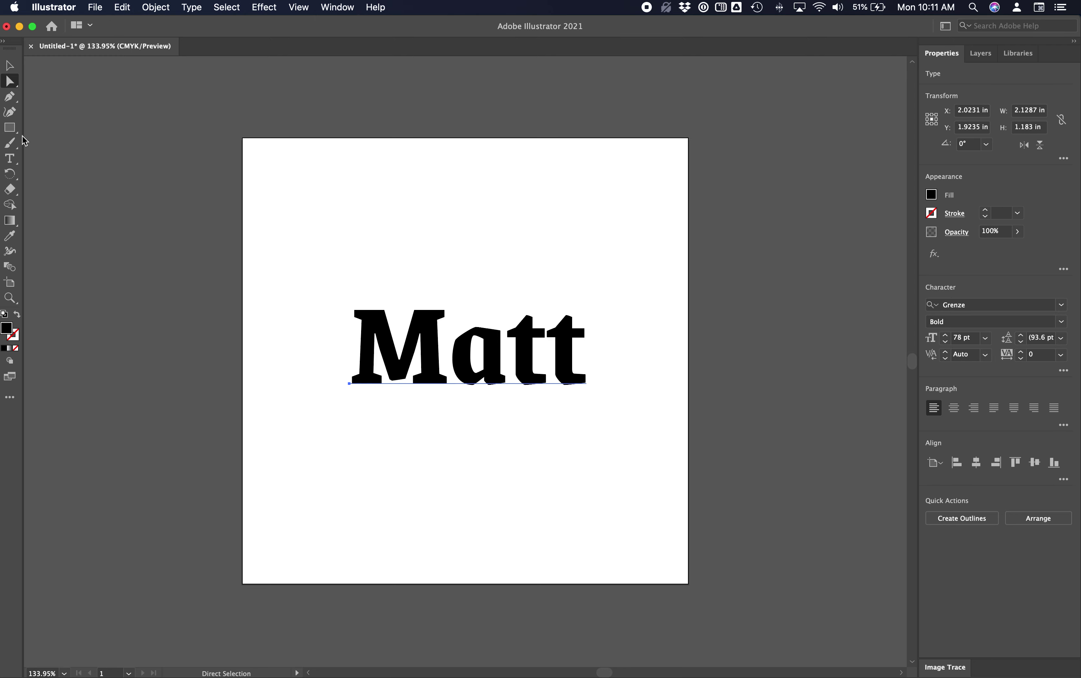
pyautogui.click(10, 128)
pyautogui.moveTo(293, 174); pyautogui.dragTo(405, 238)
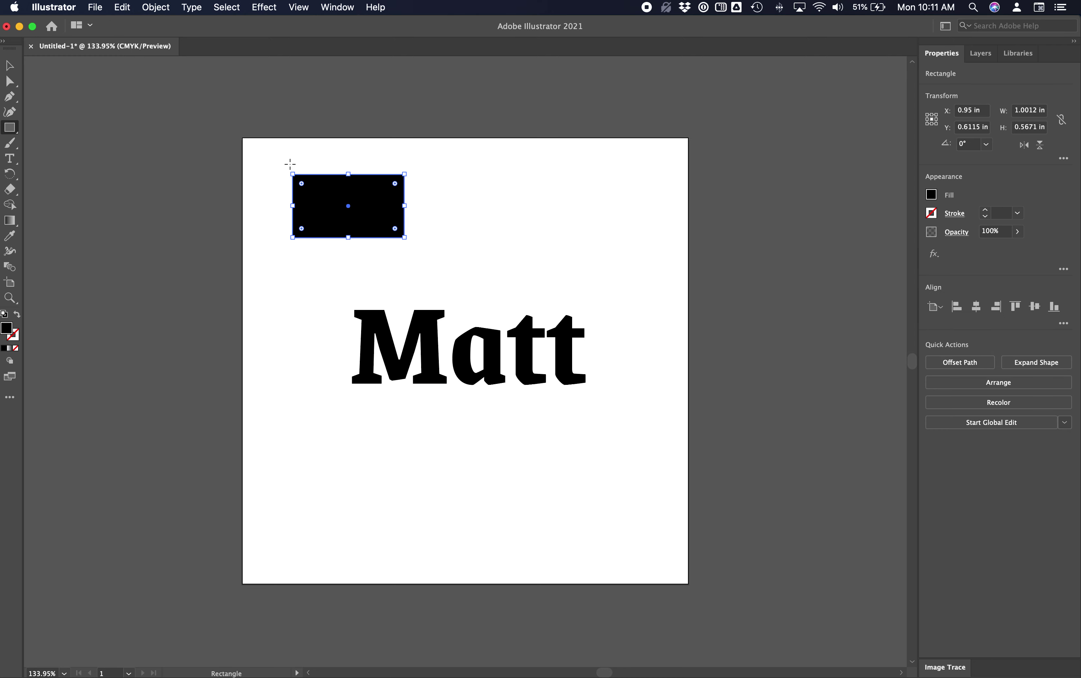
pyautogui.click(10, 81)
pyautogui.click(405, 237)
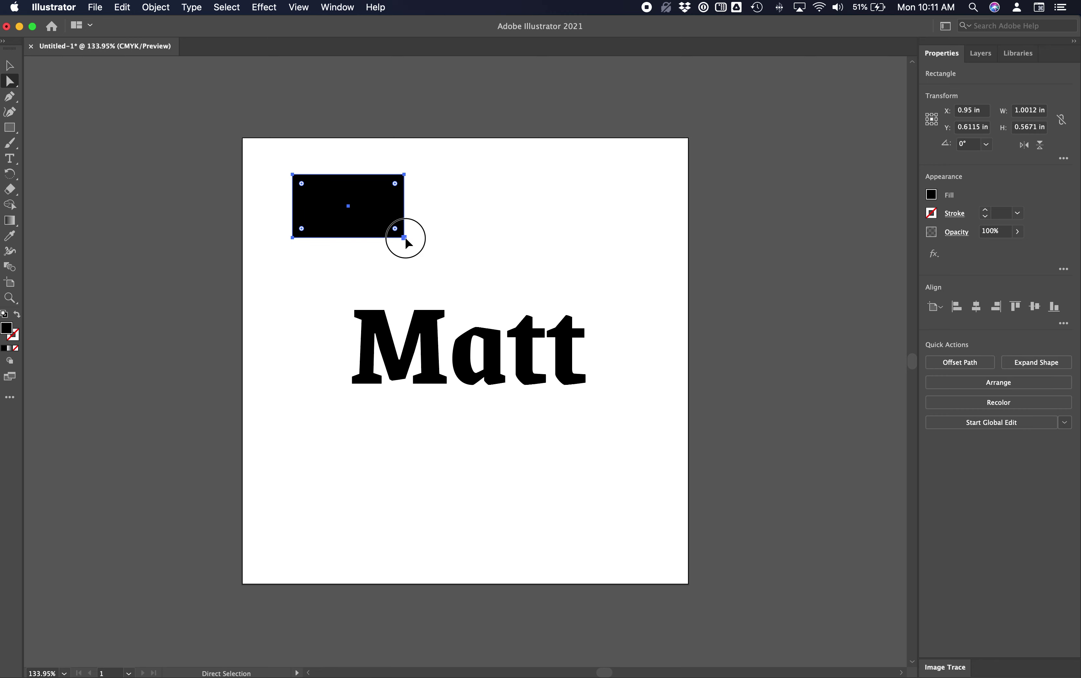
pyautogui.moveTo(405, 237); pyautogui.dragTo(454, 263)
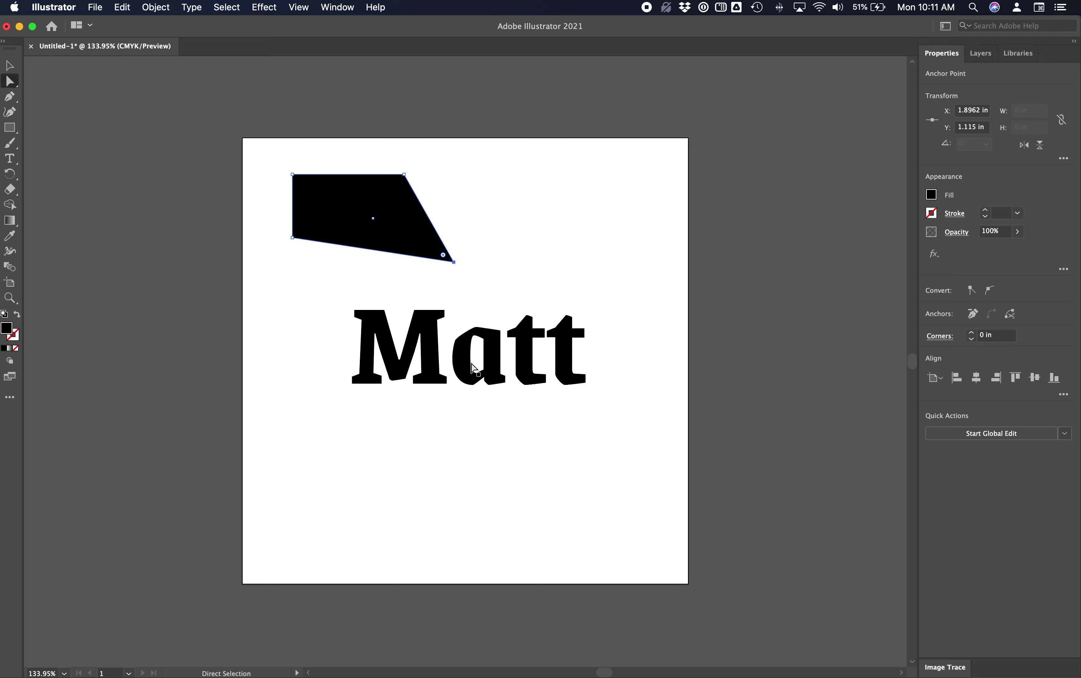
# Step: Select the Matt text, highlight the word, then exit text editing
pyautogui.click(442, 359)
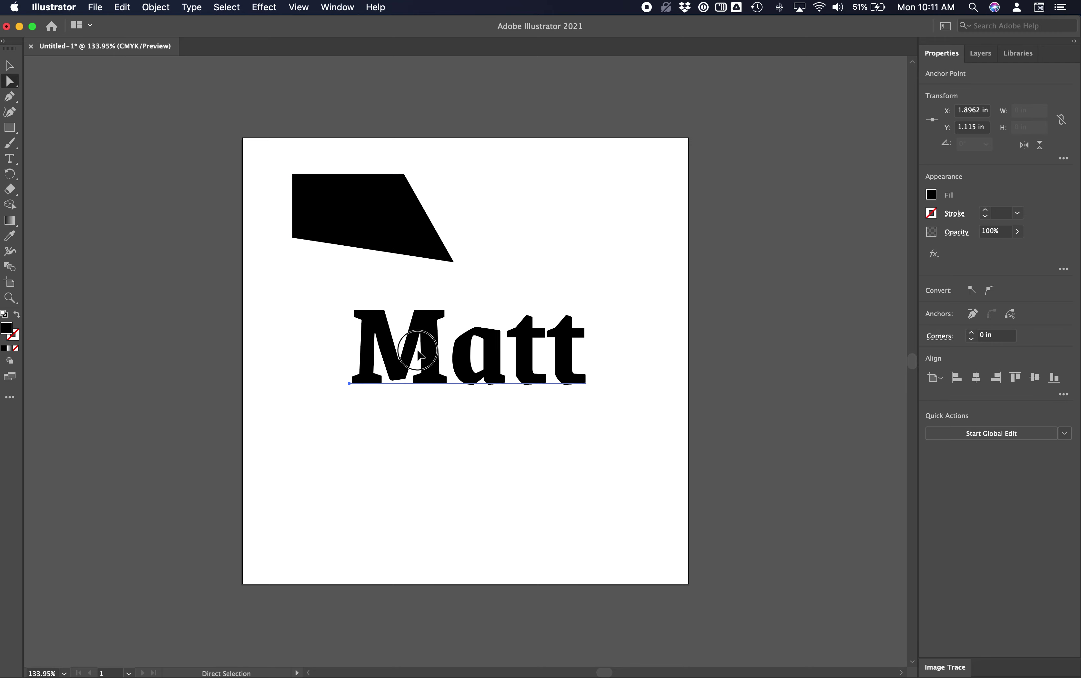
pyautogui.doubleClick(476, 385)
pyautogui.click(422, 349)
pyautogui.doubleClick(422, 349)
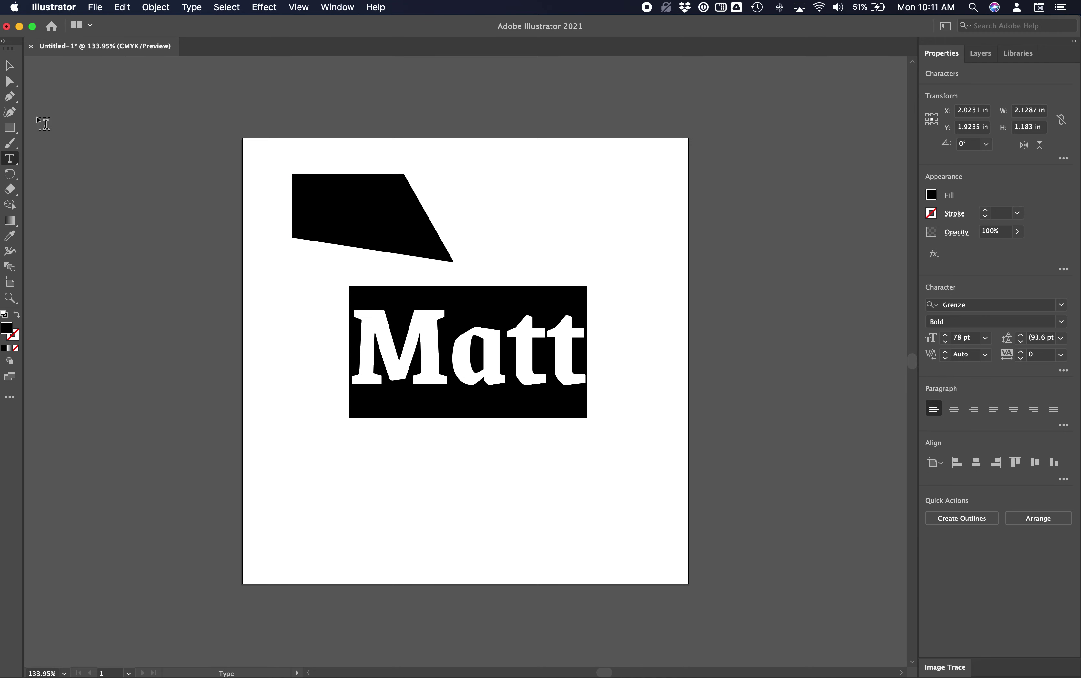
pyautogui.press('Escape')
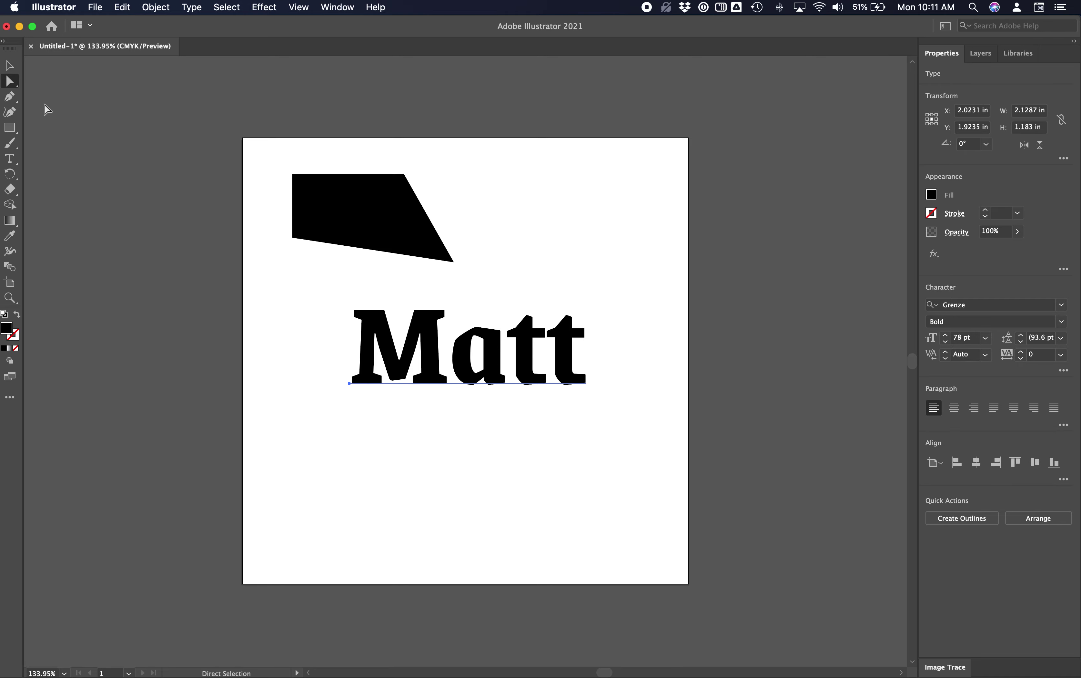
pyautogui.click(10, 297)
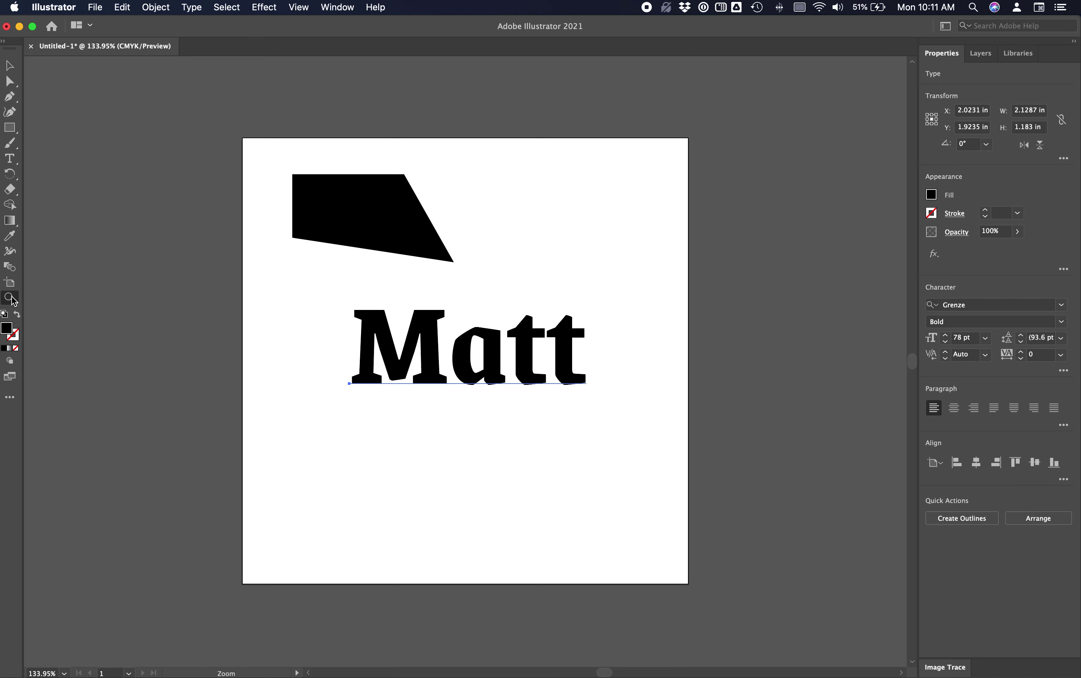
pyautogui.moveTo(309, 358); pyautogui.dragTo(547, 565)
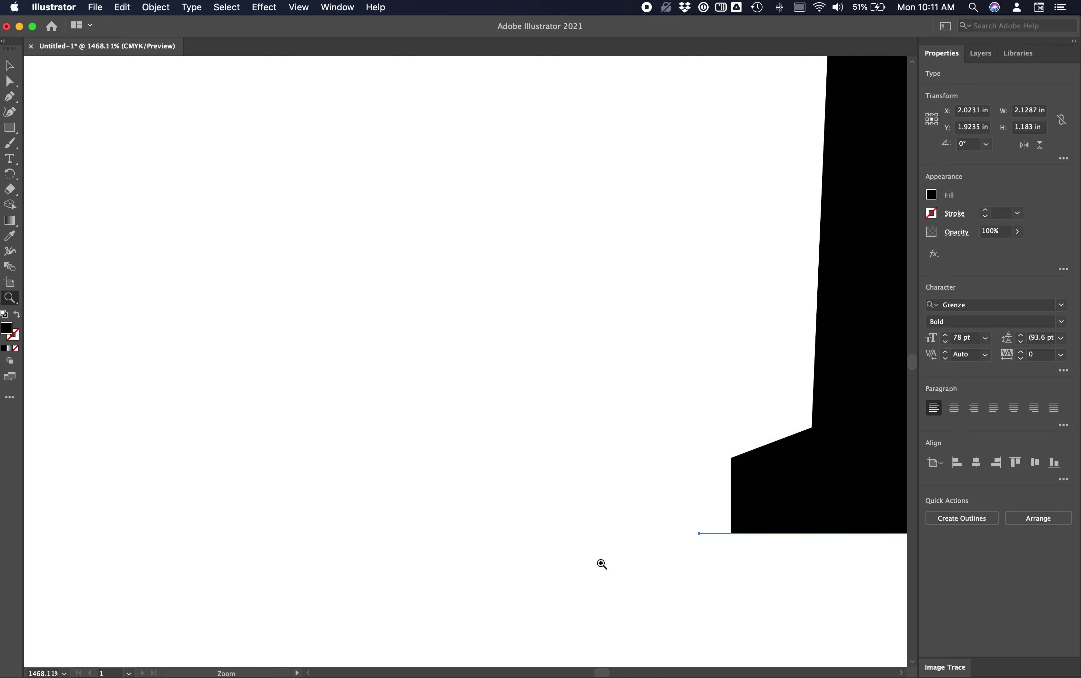
pyautogui.click(64, 672)
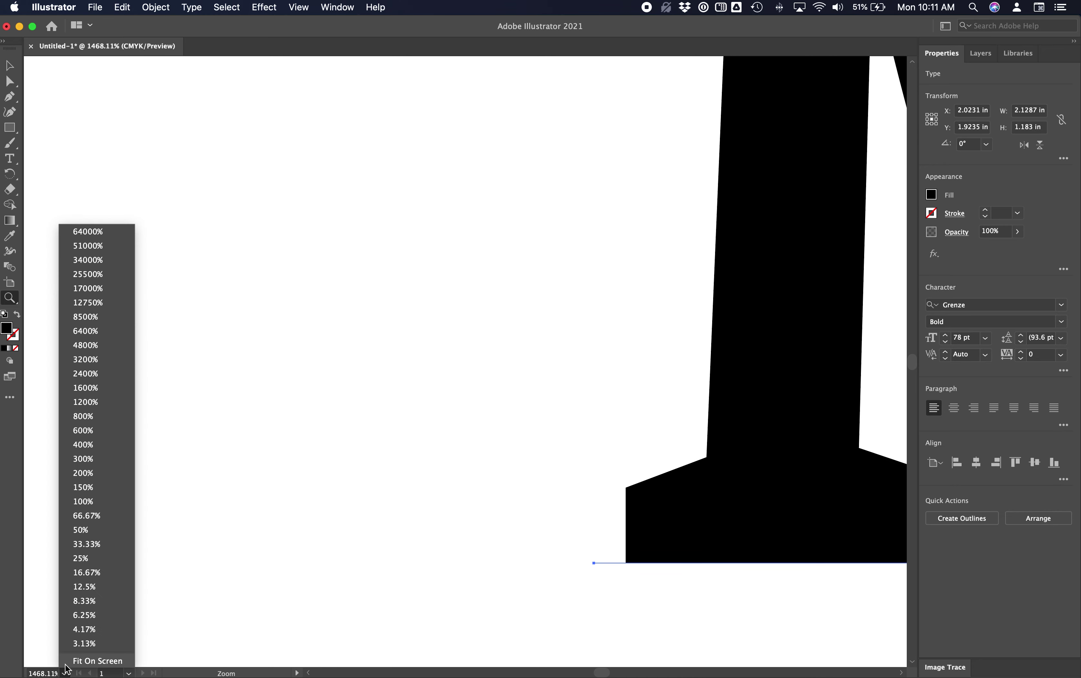
pyautogui.click(67, 657)
pyautogui.press('v')
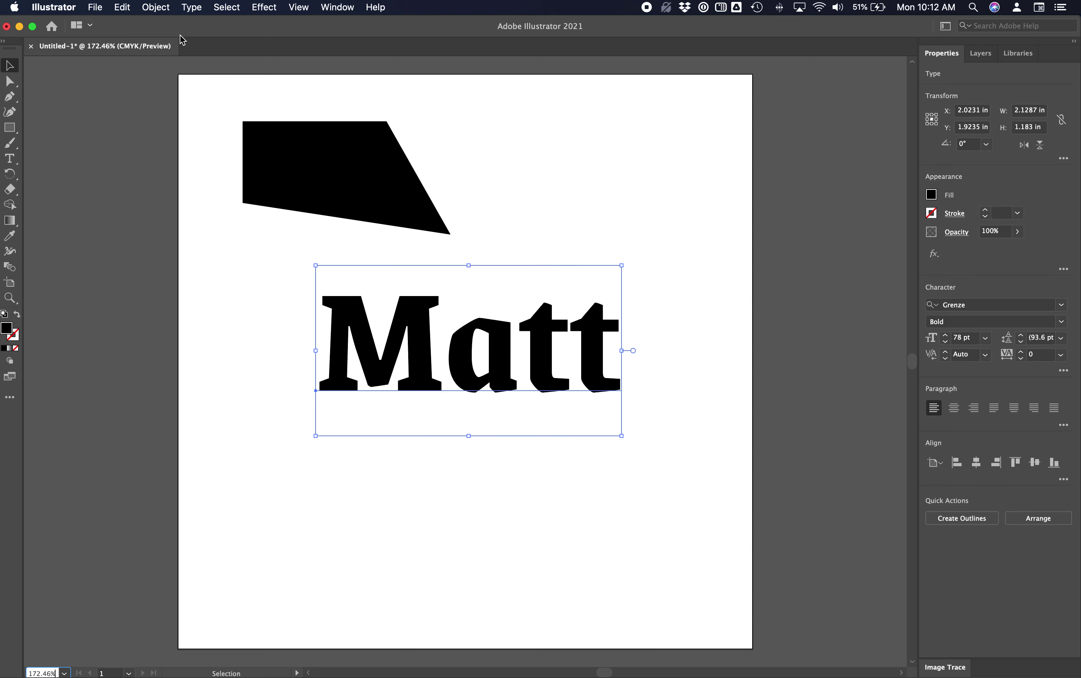
# Step: Expand the Matt text via Object > Expand with Object and Fill checked
pyautogui.click(153, 6)
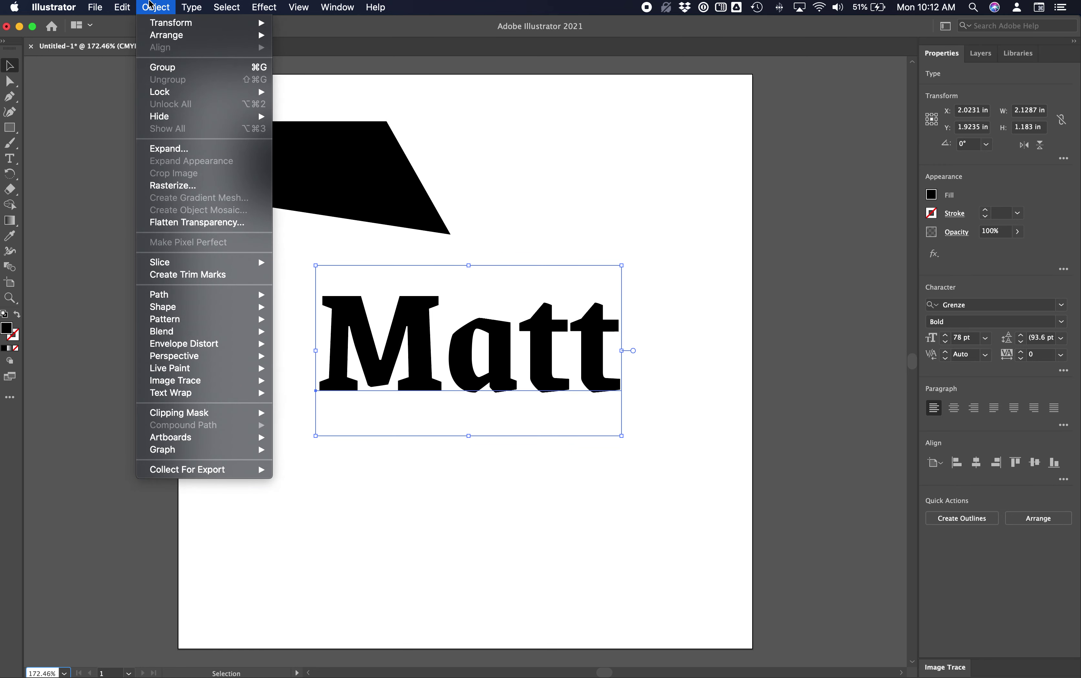
pyautogui.click(209, 151)
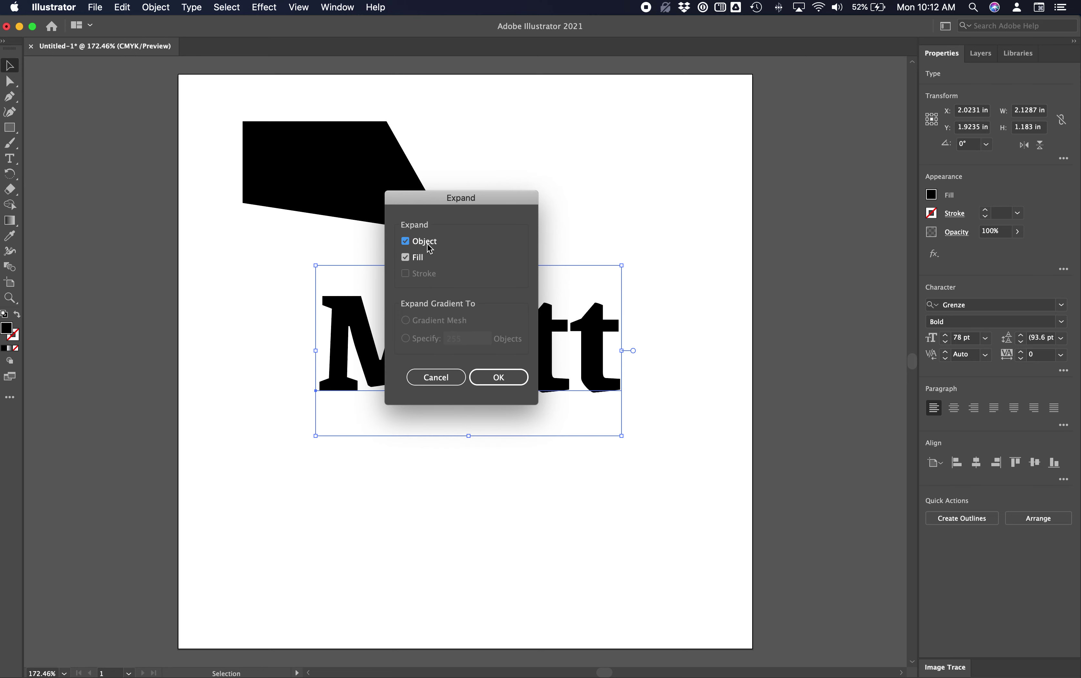
pyautogui.click(421, 257)
pyautogui.click(503, 383)
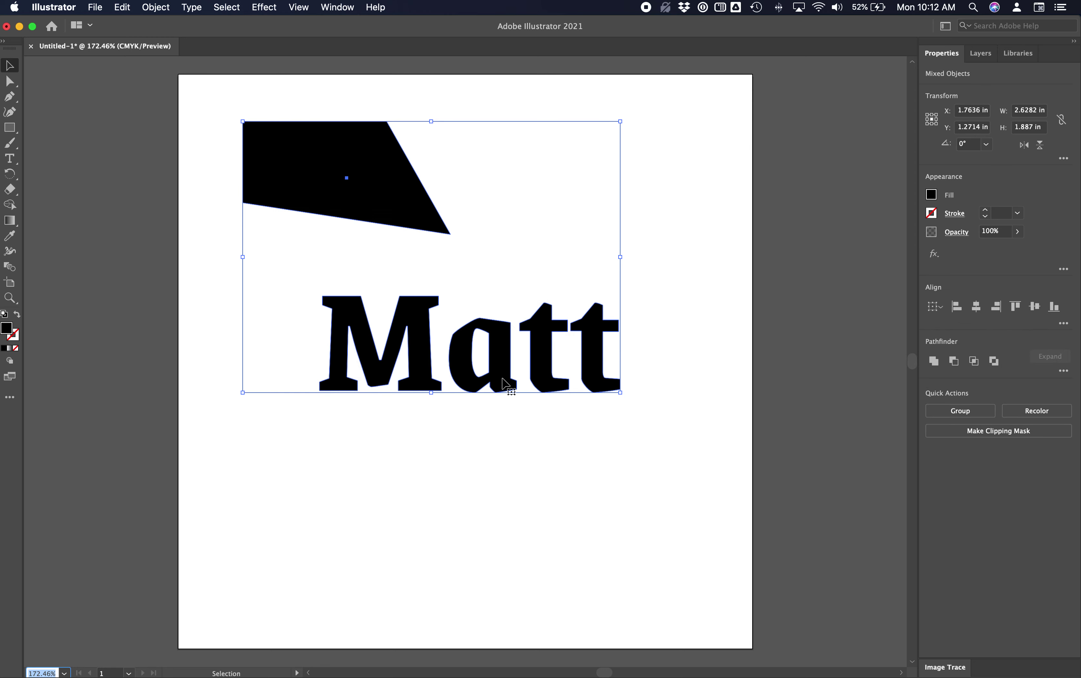
# Step: Check the polygon and expanded Matt selections, then undo the expansion
pyautogui.click(515, 437)
pyautogui.click(355, 181)
pyautogui.click(433, 360)
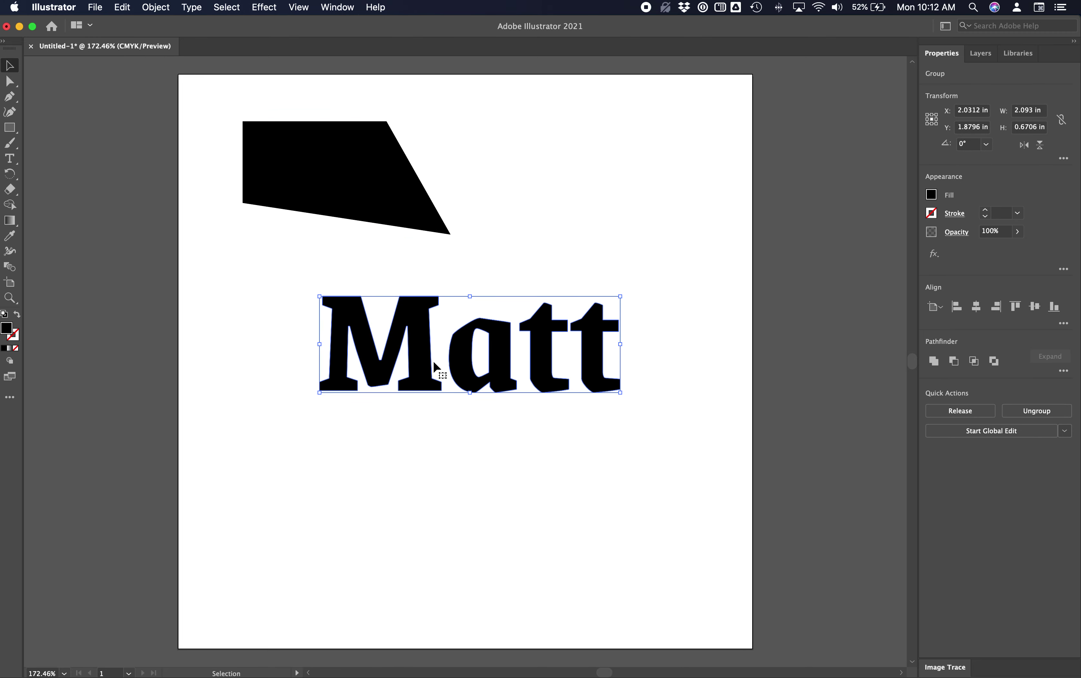
pyautogui.click(462, 419)
pyautogui.press('super+z')
pyautogui.click(486, 457)
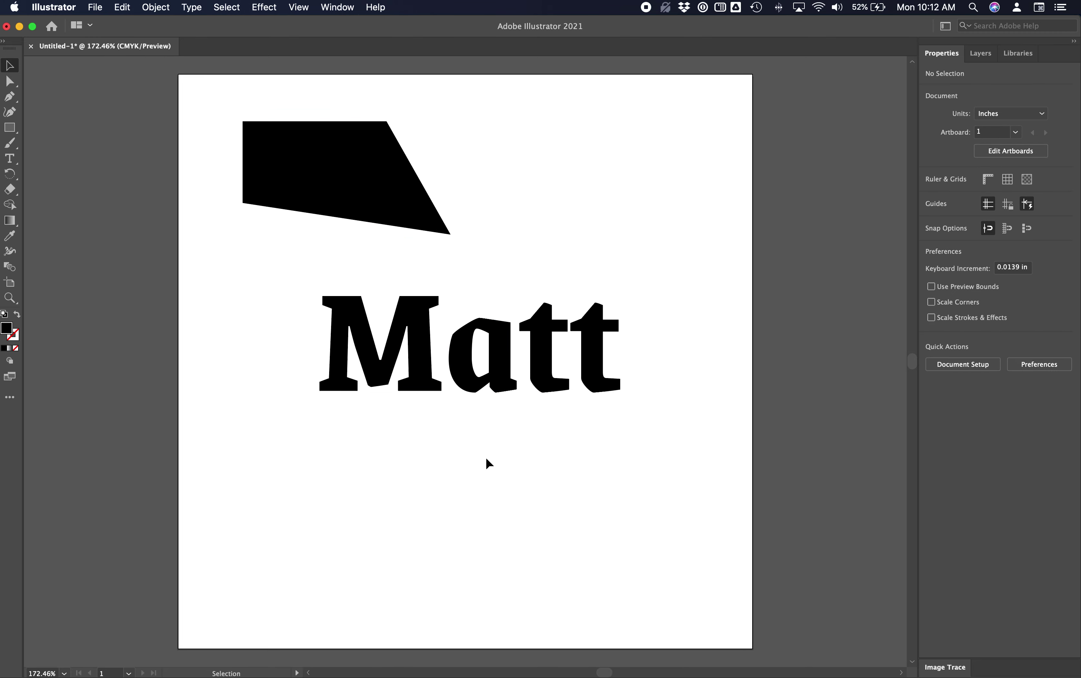
# Step: Reselect Matt and expand it again into outlined letter shapes with anchor points
pyautogui.click(425, 359)
pyautogui.click(156, 7)
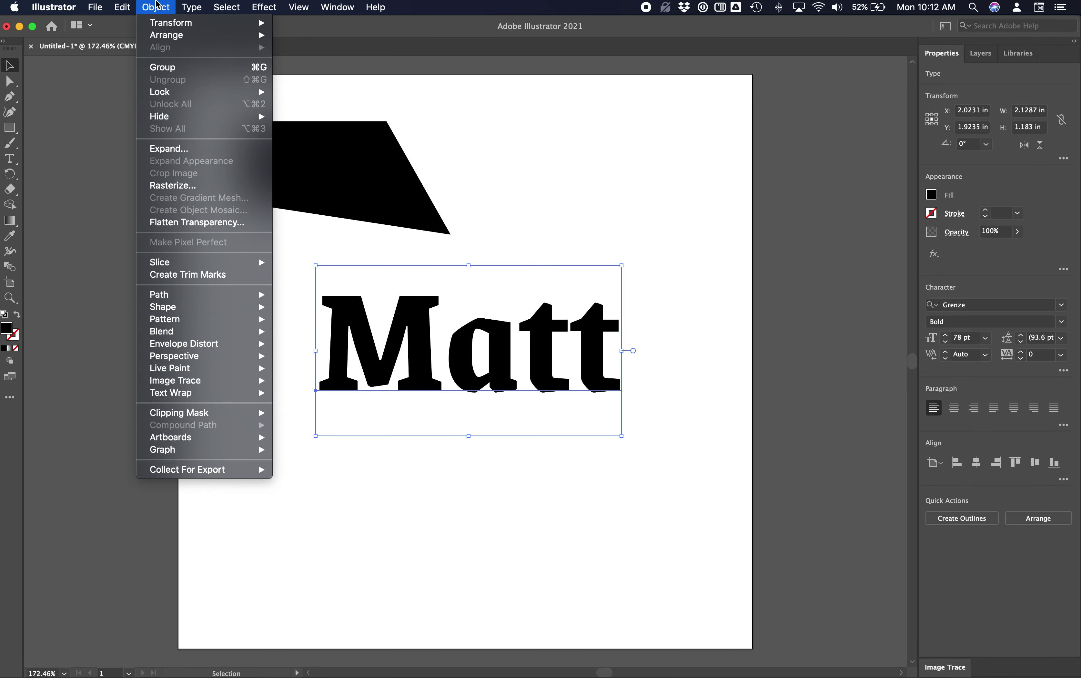
pyautogui.click(186, 149)
pyautogui.click(495, 377)
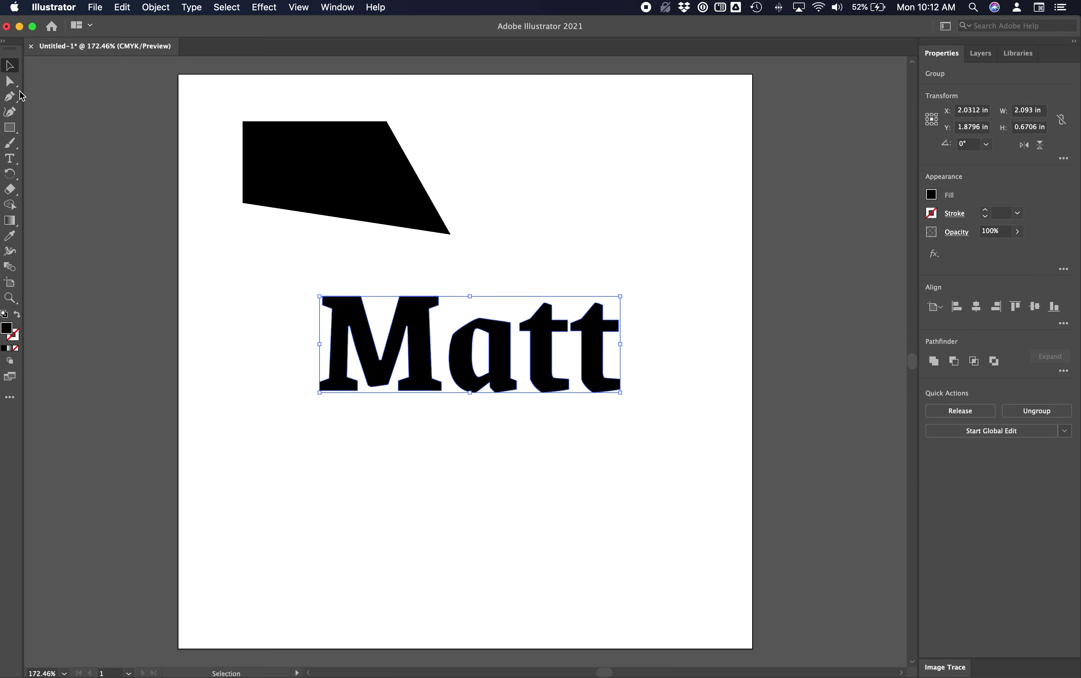
pyautogui.click(10, 81)
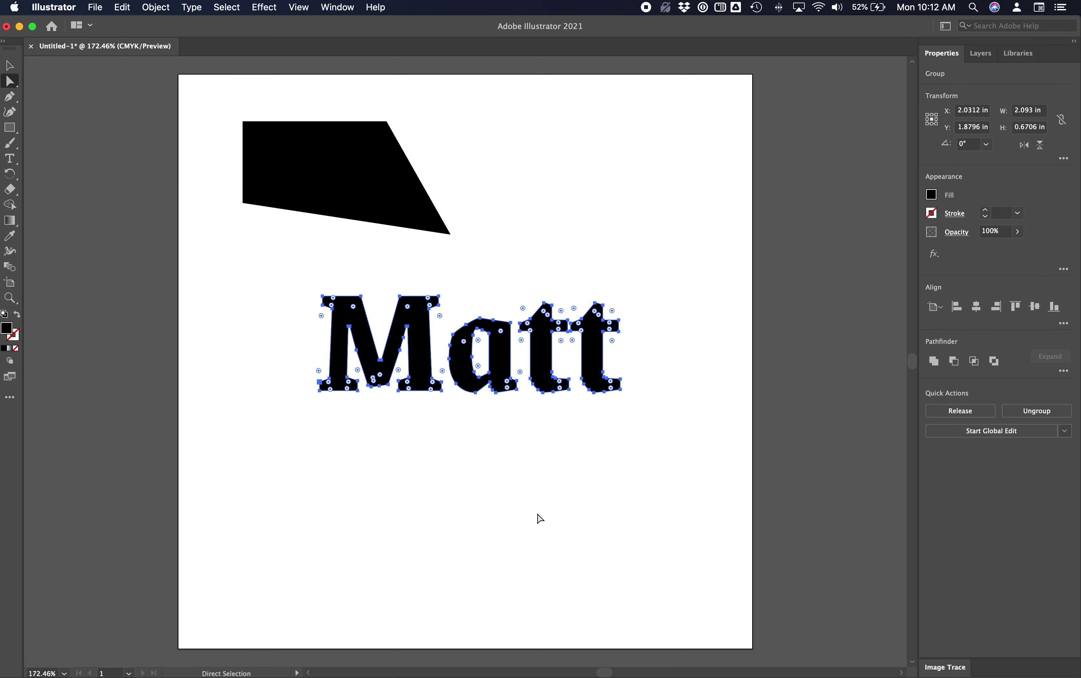
# Step: Zoom in to 400% on the Matt letters and scroll them into view
pyautogui.click(10, 297)
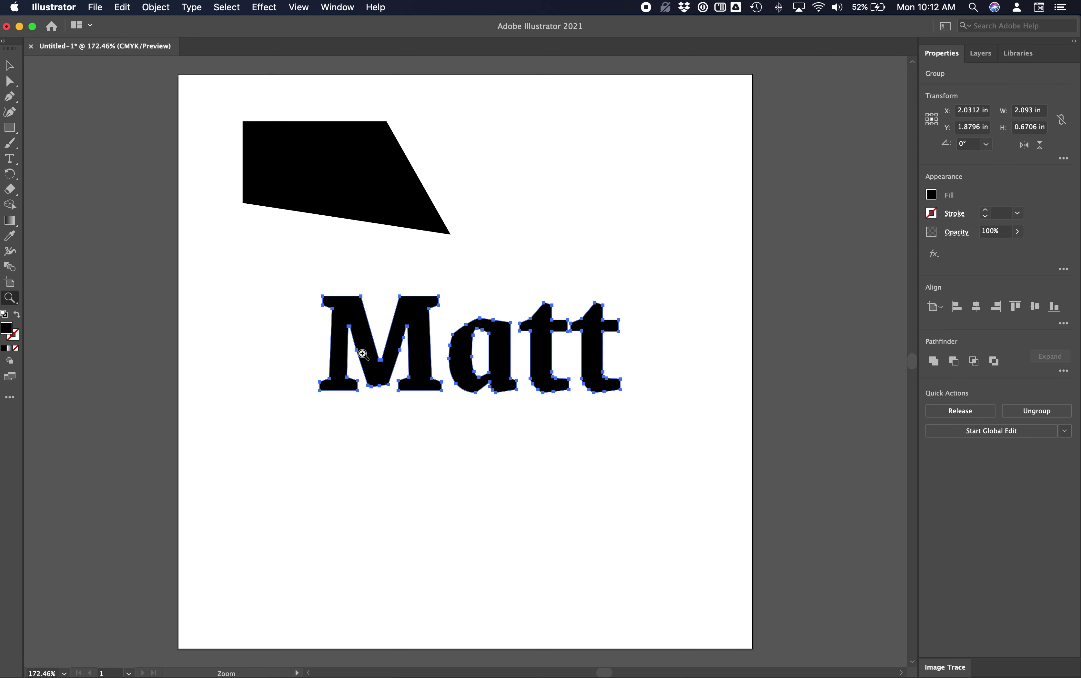
pyautogui.click(356, 344)
pyautogui.click(527, 446)
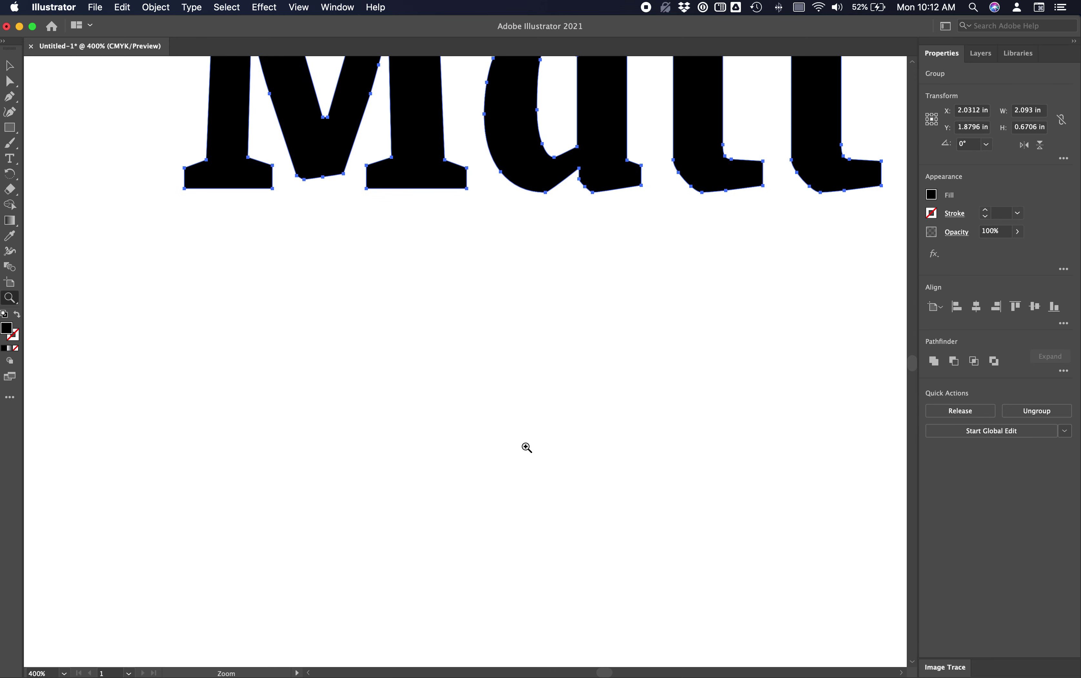
pyautogui.scroll(5, 493, 412)
pyautogui.scroll(5, 484, 399)
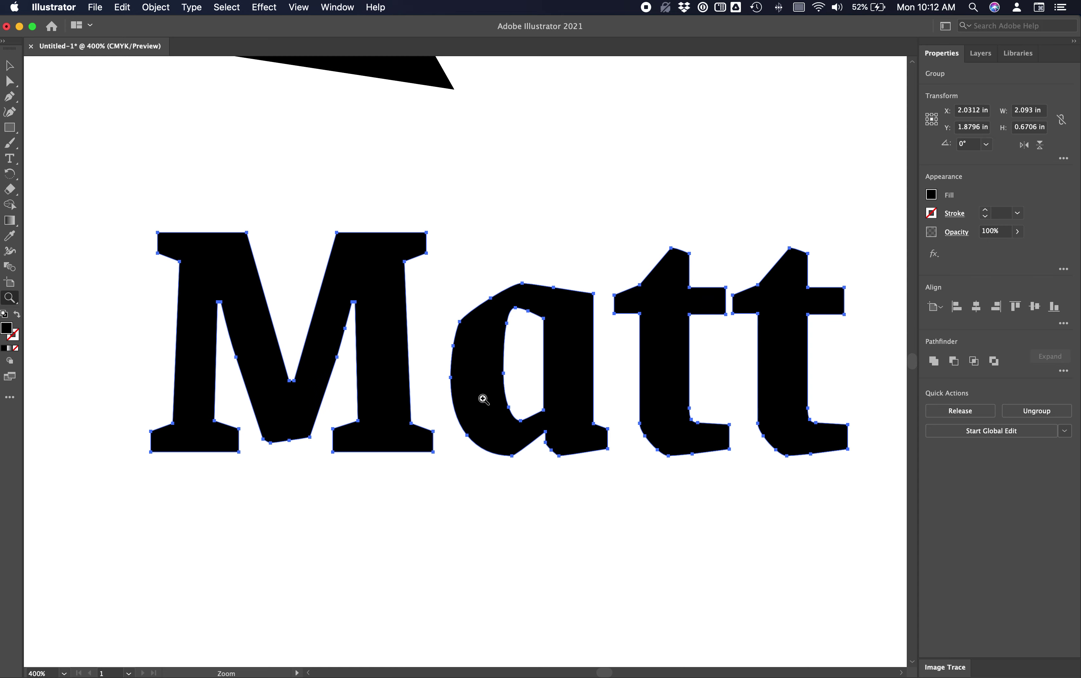
pyautogui.scroll(2, 484, 399)
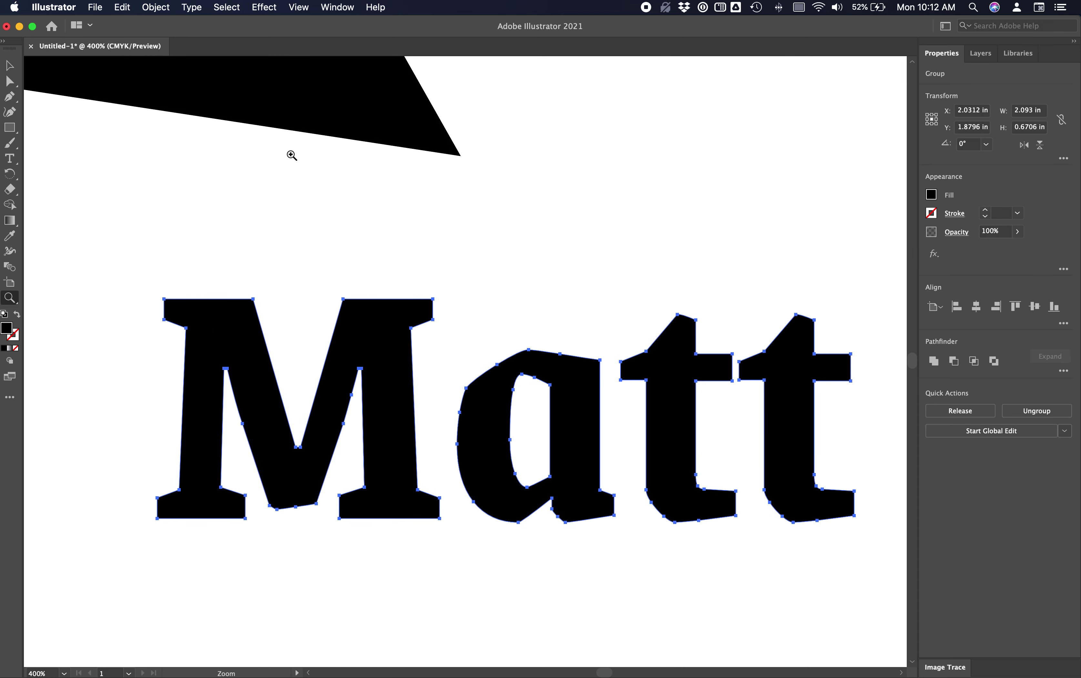
pyautogui.click(10, 81)
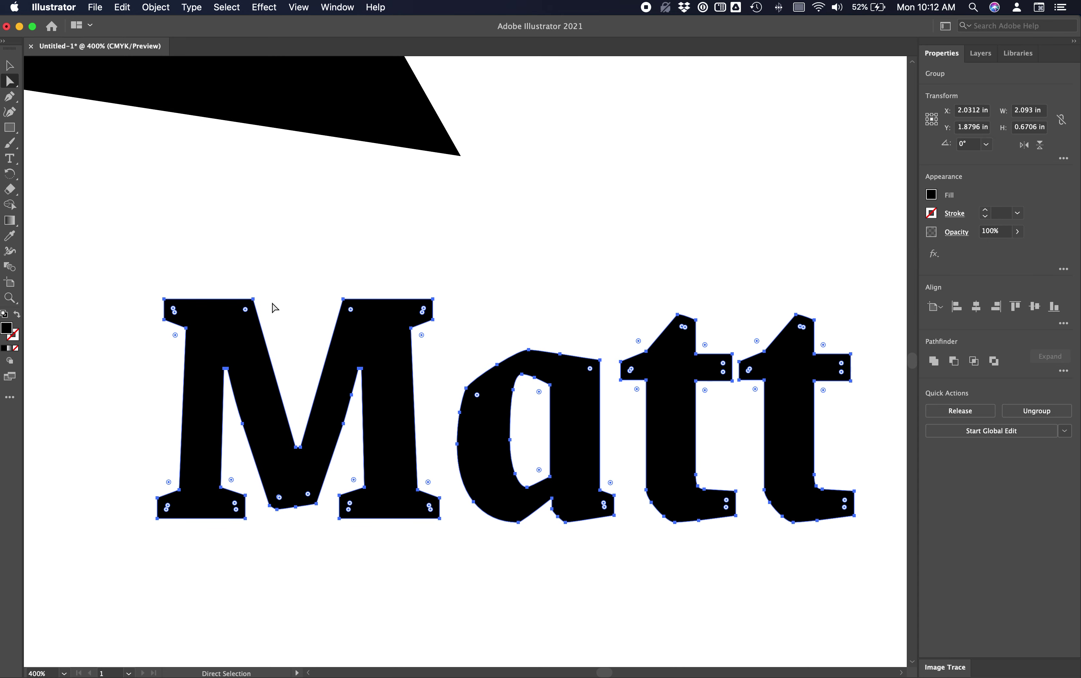
# Step: Pull the M's top corner into a spike and drag its left shoulder points outward
pyautogui.click(254, 299)
pyautogui.moveTo(253, 299); pyautogui.dragTo(226, 202)
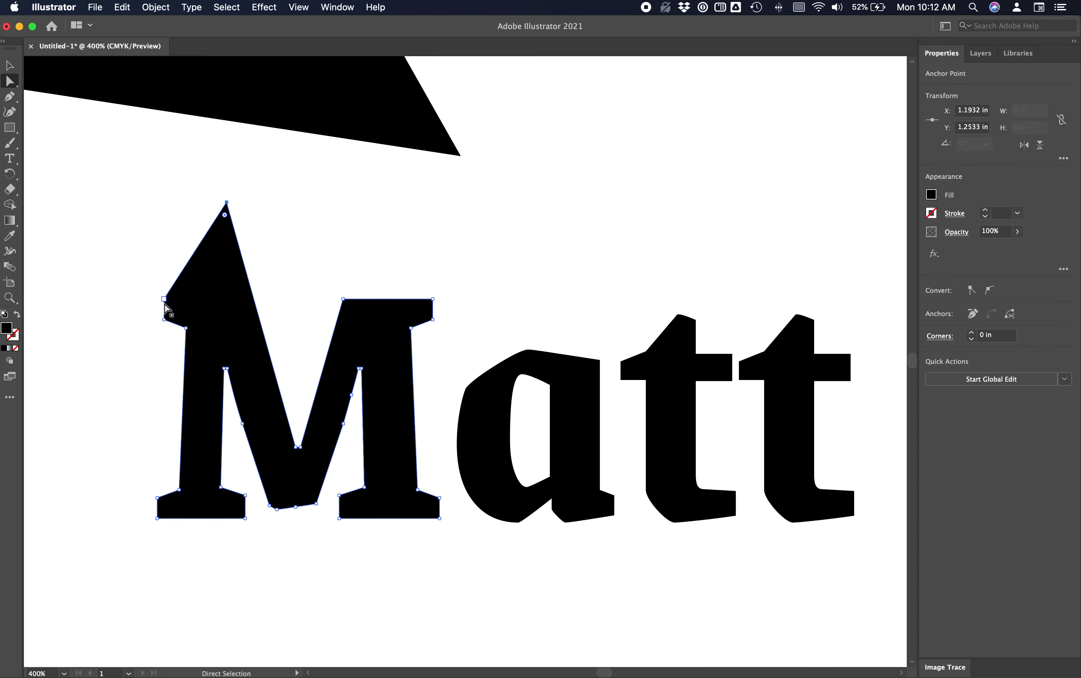
pyautogui.moveTo(163, 299); pyautogui.dragTo(107, 244)
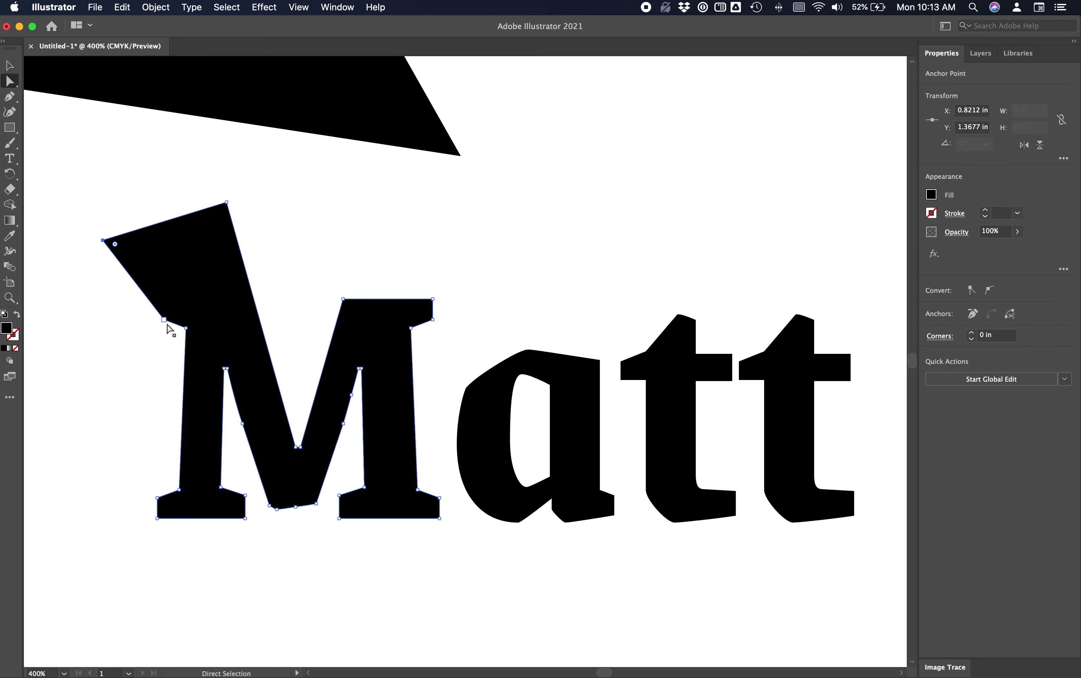
pyautogui.moveTo(164, 320); pyautogui.dragTo(106, 326)
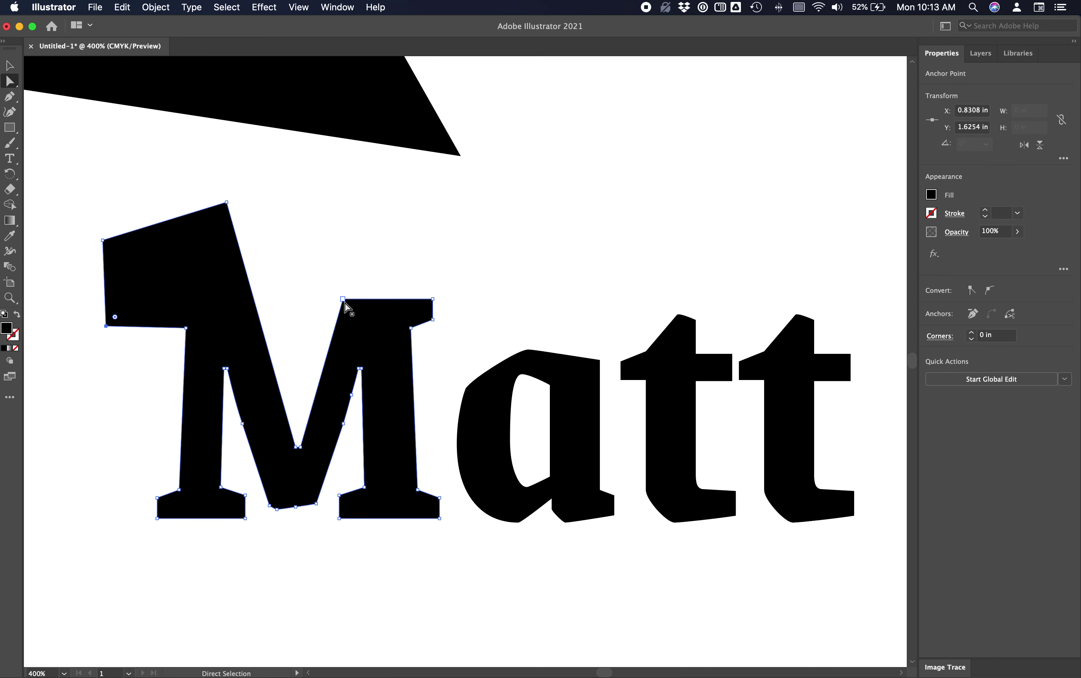
# Step: Raise and widen the M's right arm and push its left inner corner outward
pyautogui.moveTo(342, 299); pyautogui.dragTo(334, 210)
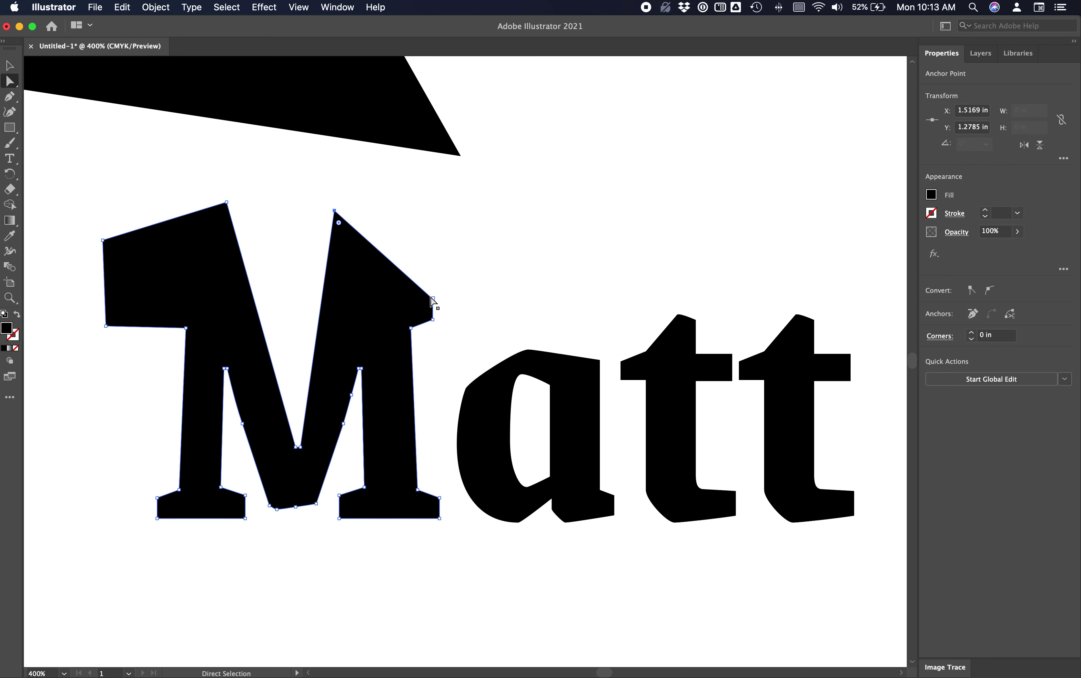
pyautogui.moveTo(432, 299); pyautogui.dragTo(469, 234)
pyautogui.moveTo(433, 321); pyautogui.dragTo(431, 358)
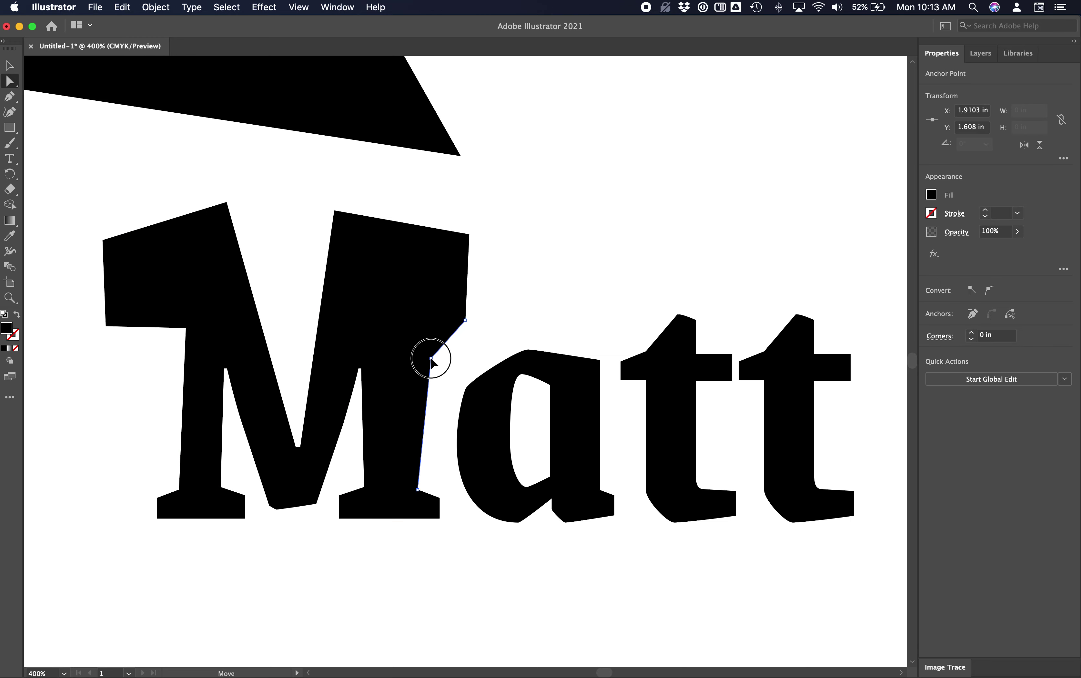
pyautogui.moveTo(185, 328); pyautogui.dragTo(164, 349)
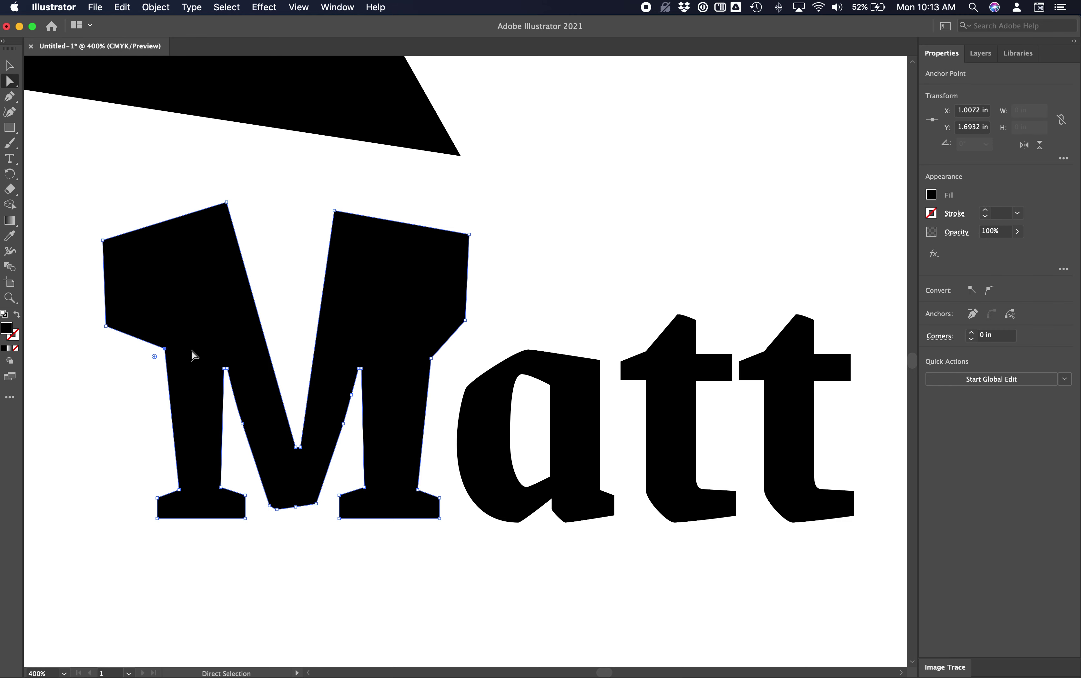
pyautogui.doubleClick(154, 357)
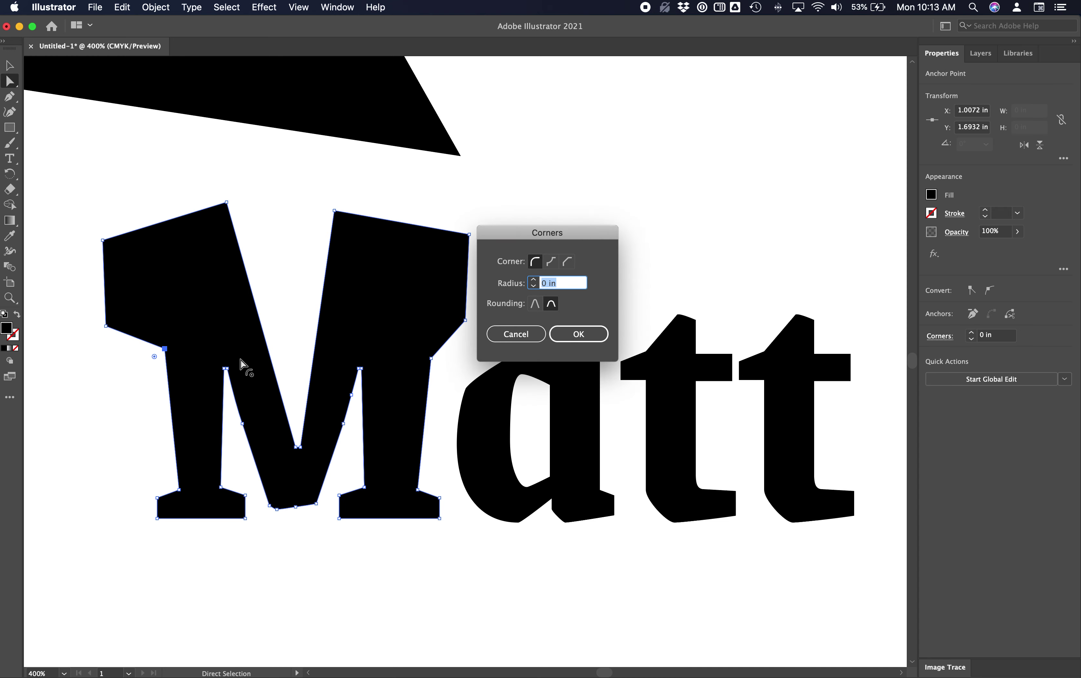
# Step: Close the Corners dialog and turn the M's left notch into a smooth curve
pyautogui.click(578, 333)
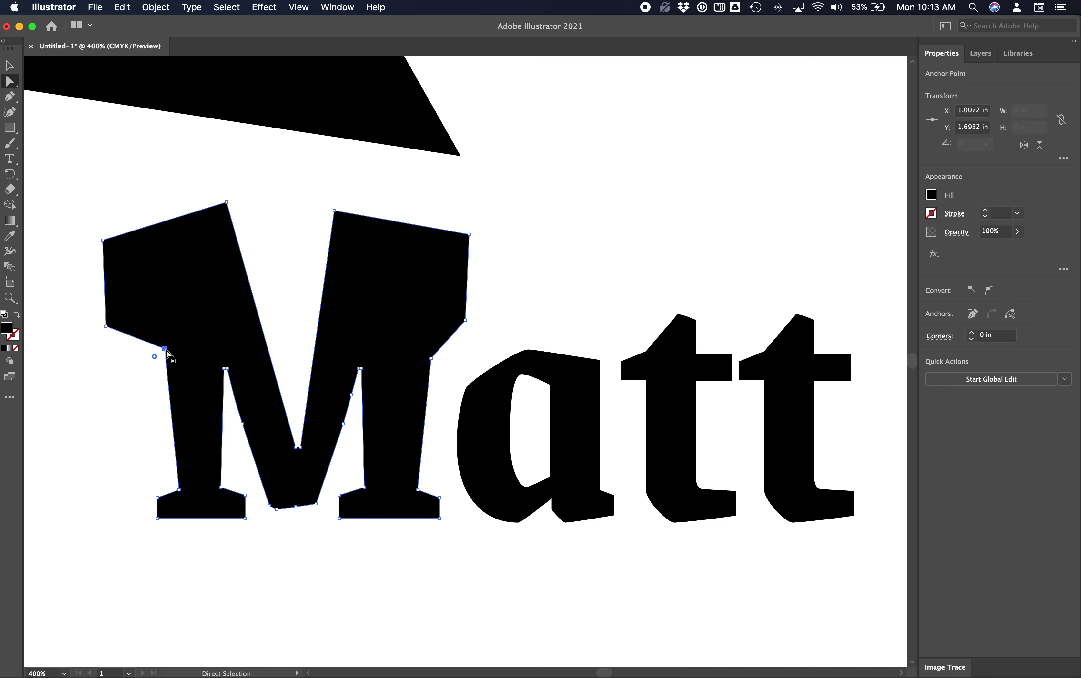
pyautogui.click(990, 290)
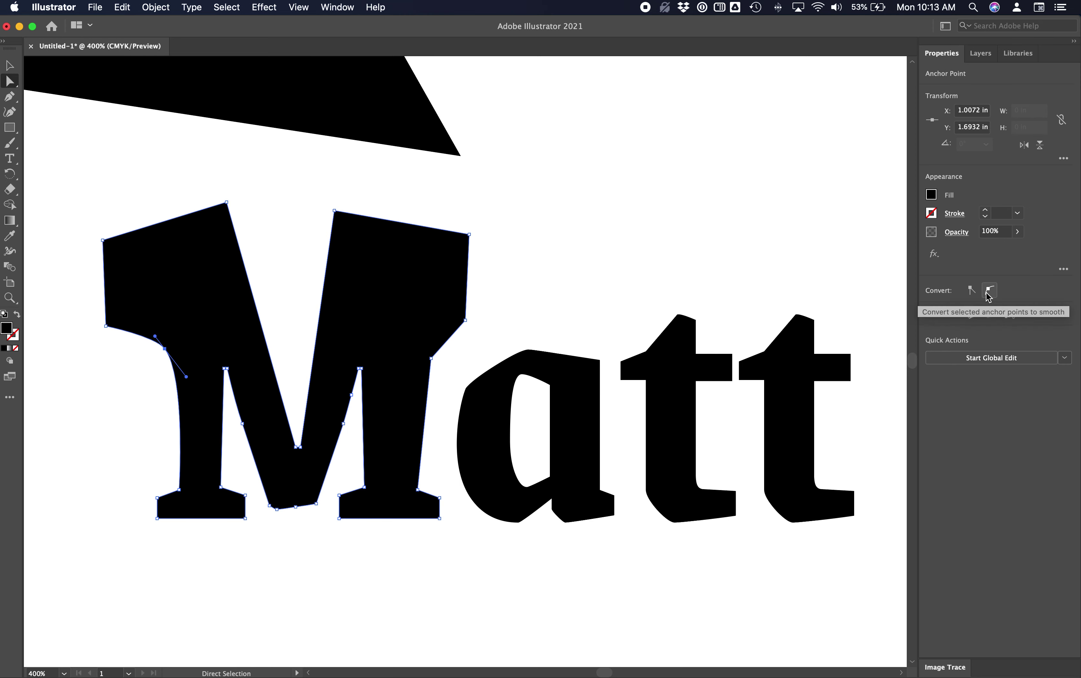
pyautogui.moveTo(187, 377); pyautogui.dragTo(205, 257)
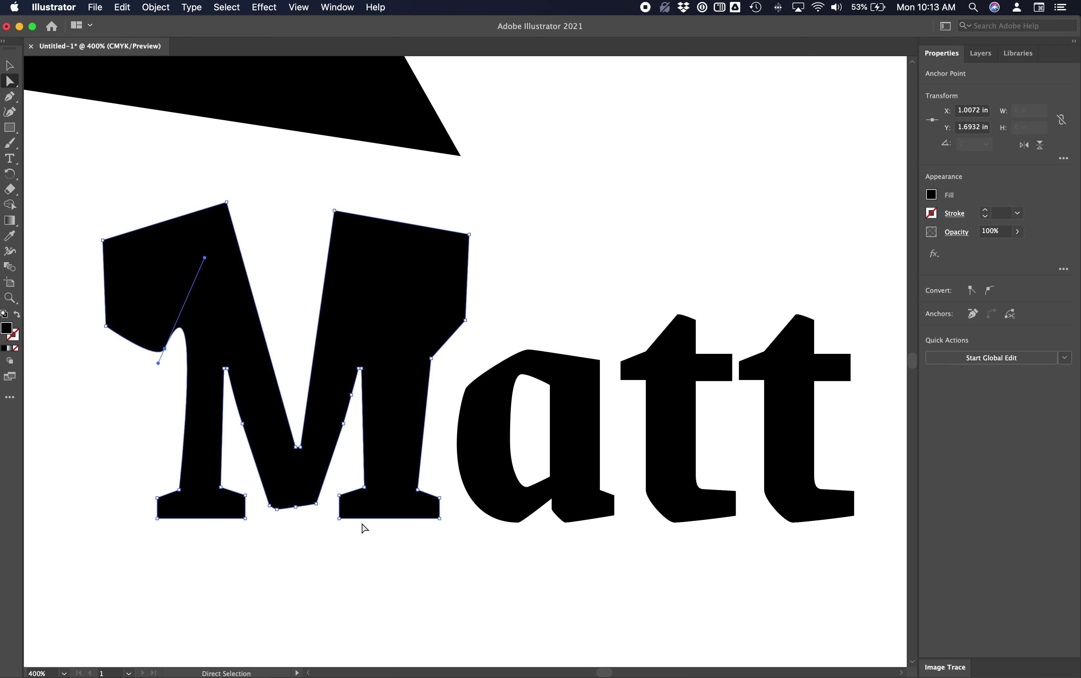
# Step: Round the top of the M's right arm and remove its right-edge anchor to straighten it
pyautogui.click(337, 251)
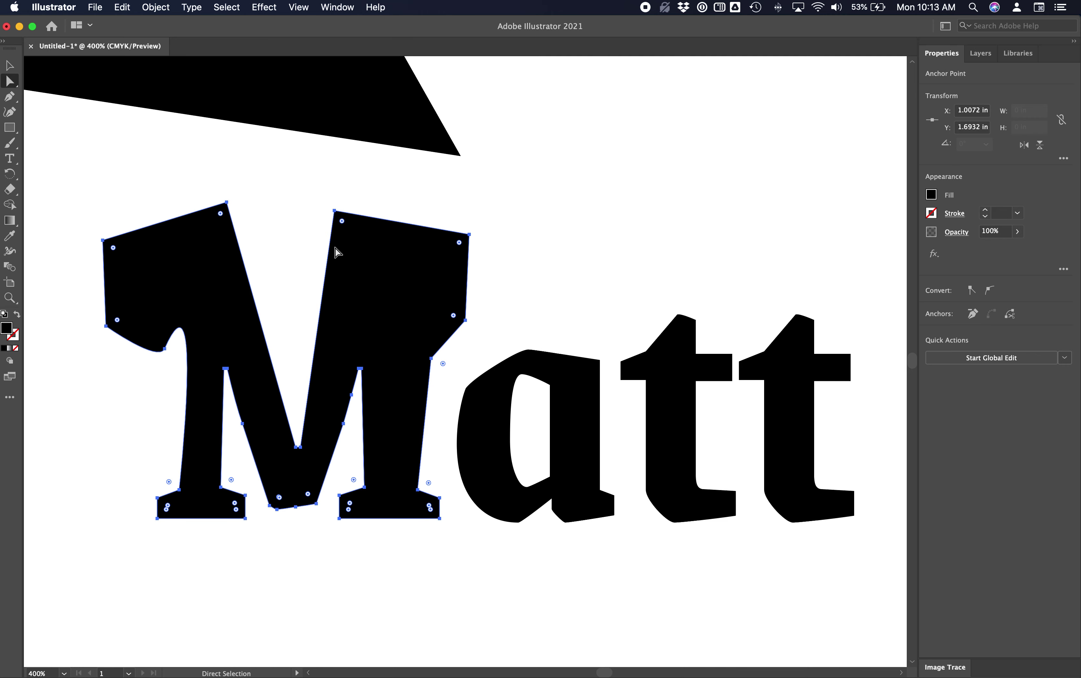
pyautogui.click(335, 214)
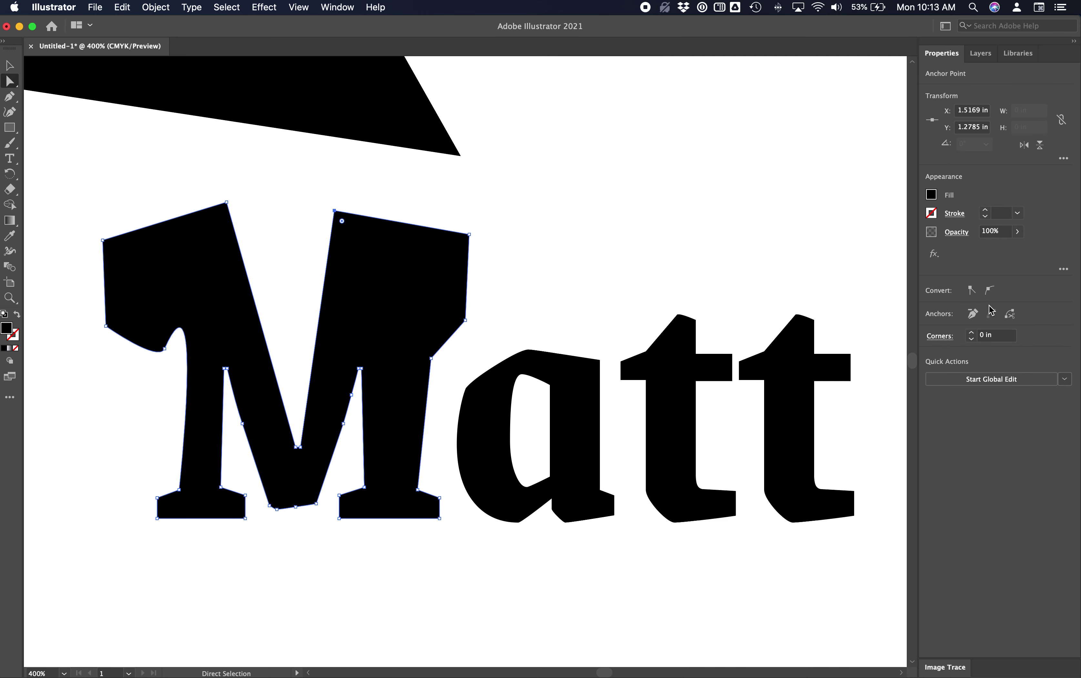
pyautogui.click(989, 292)
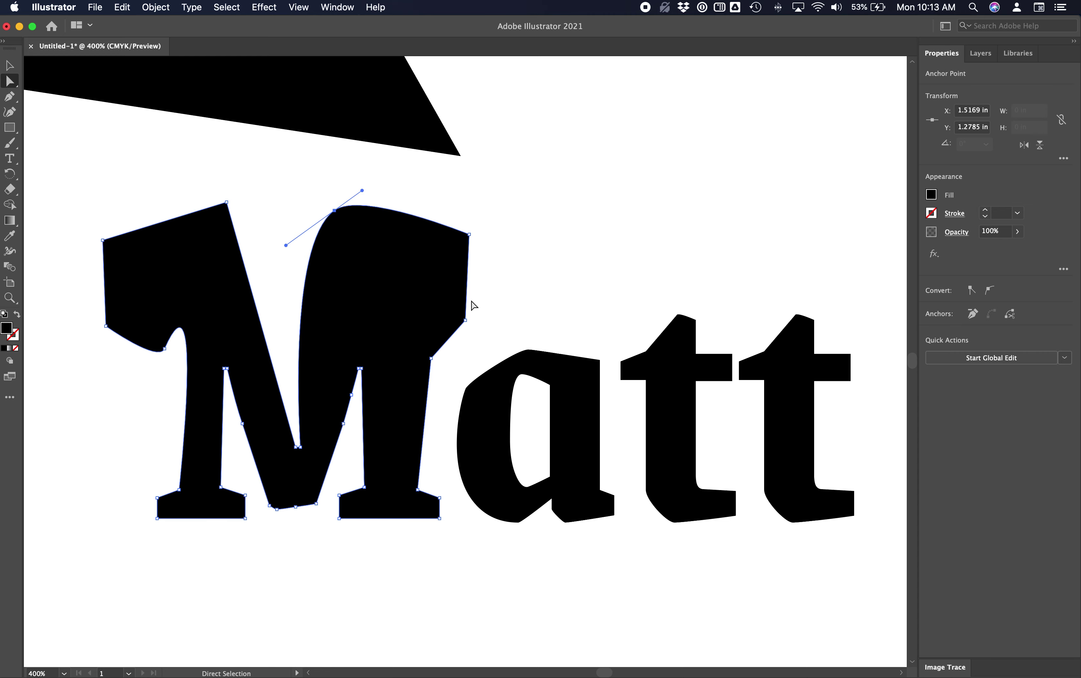
pyautogui.click(431, 358)
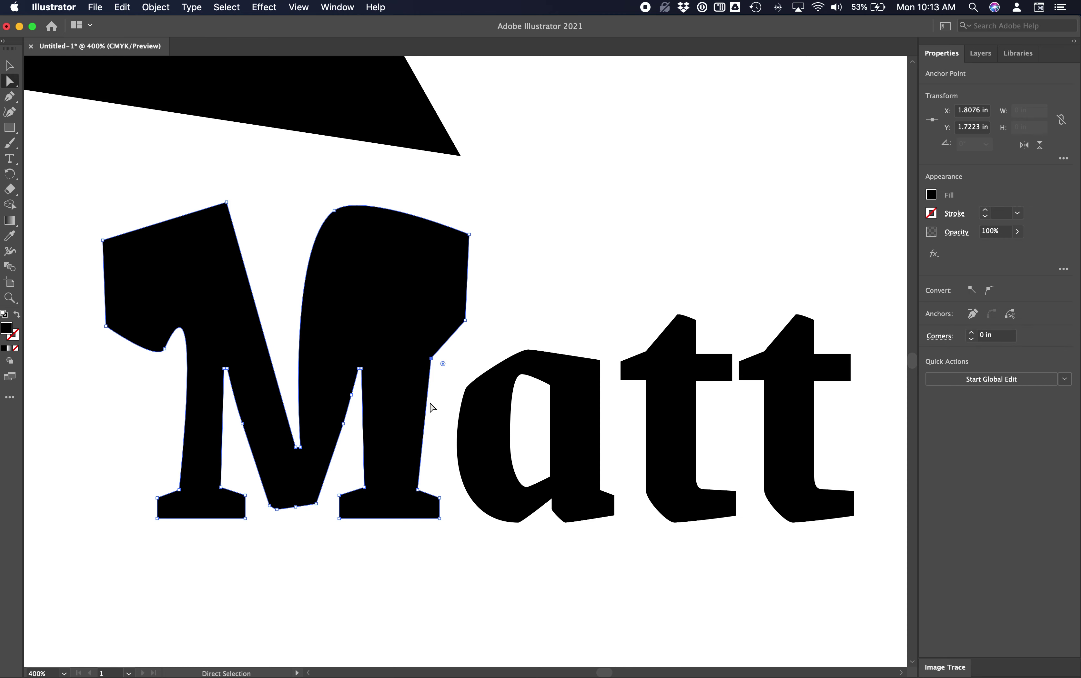
pyautogui.click(973, 313)
pyautogui.click(596, 259)
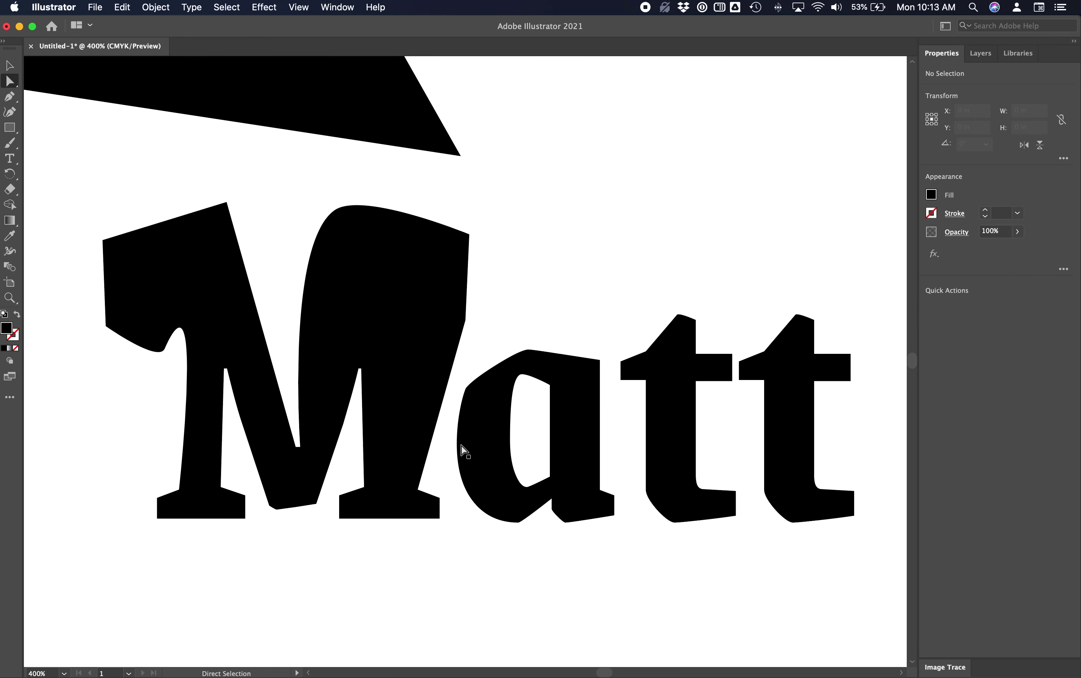
# Step: Nudge the M, raise the first t leftward, and slide the second t left beside it
pyautogui.click(419, 498)
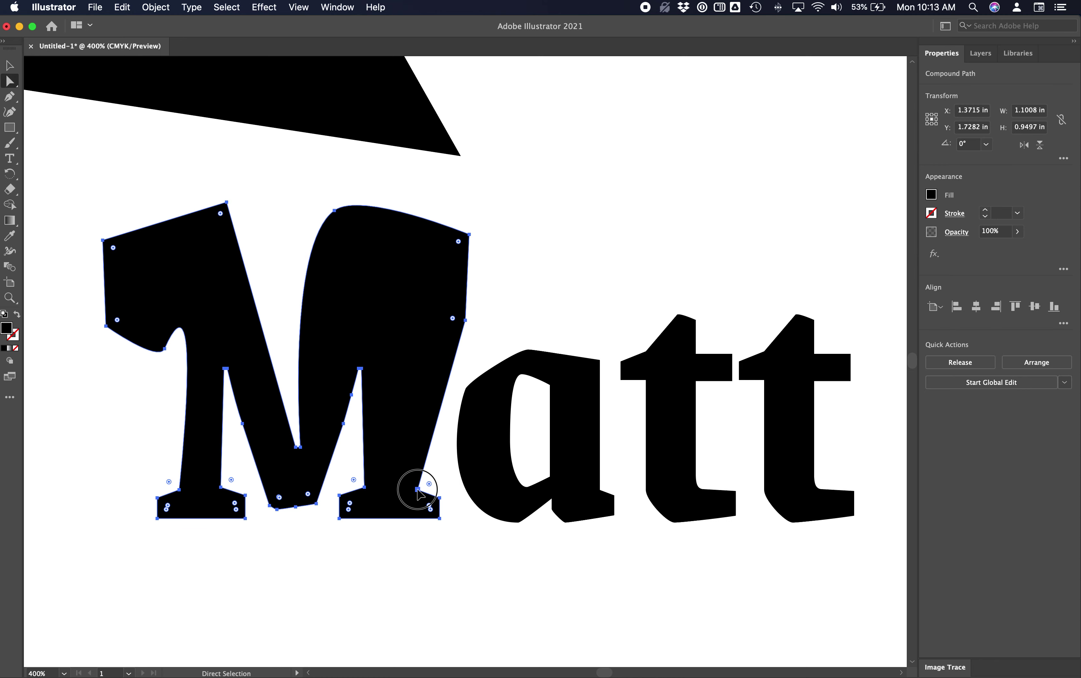
pyautogui.moveTo(420, 498); pyautogui.dragTo(409, 452)
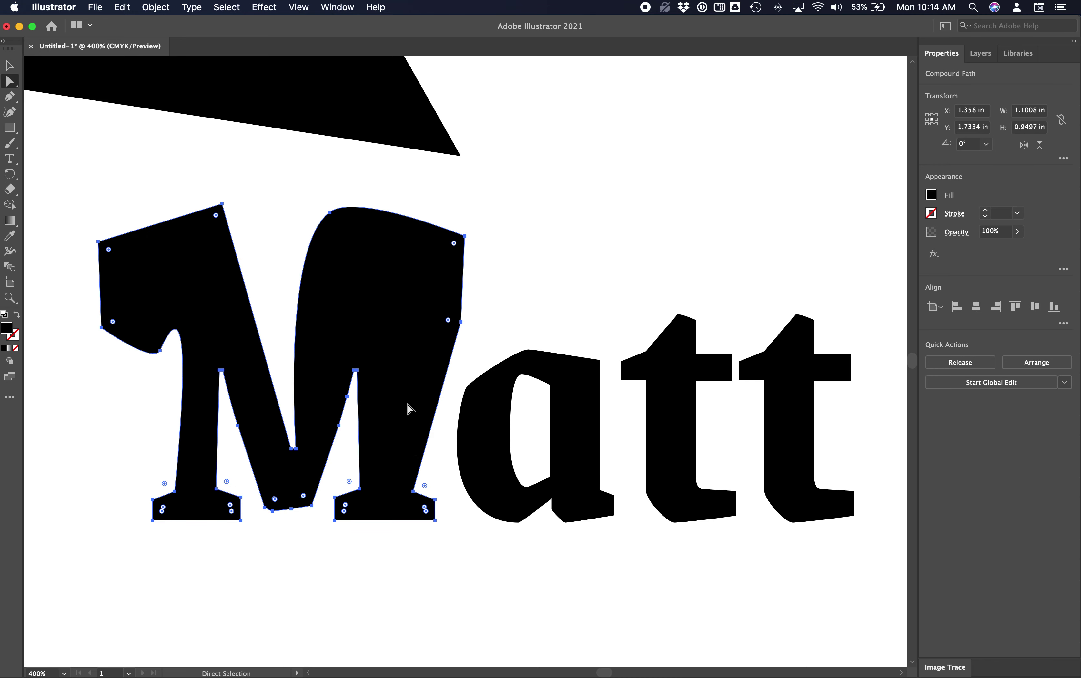
pyautogui.moveTo(409, 406); pyautogui.dragTo(434, 379)
pyautogui.moveTo(662, 377); pyautogui.dragTo(623, 343)
pyautogui.moveTo(787, 428); pyautogui.dragTo(717, 430)
pyautogui.scroll(1, 635, 592)
pyautogui.hscroll(1, 635, 592)
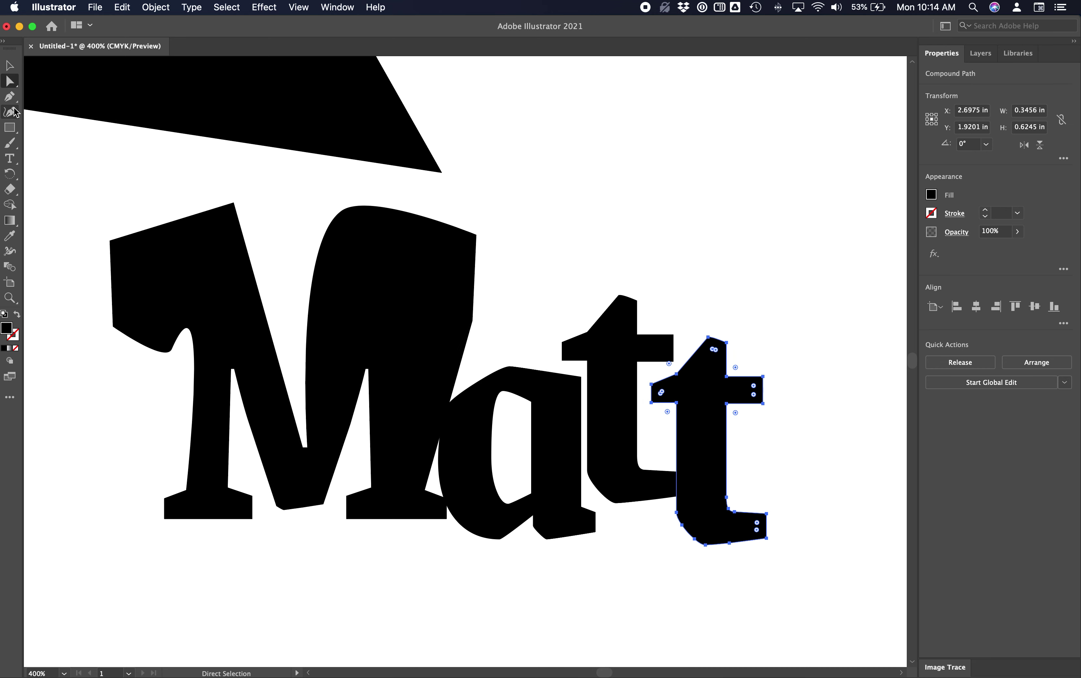
pyautogui.click(11, 64)
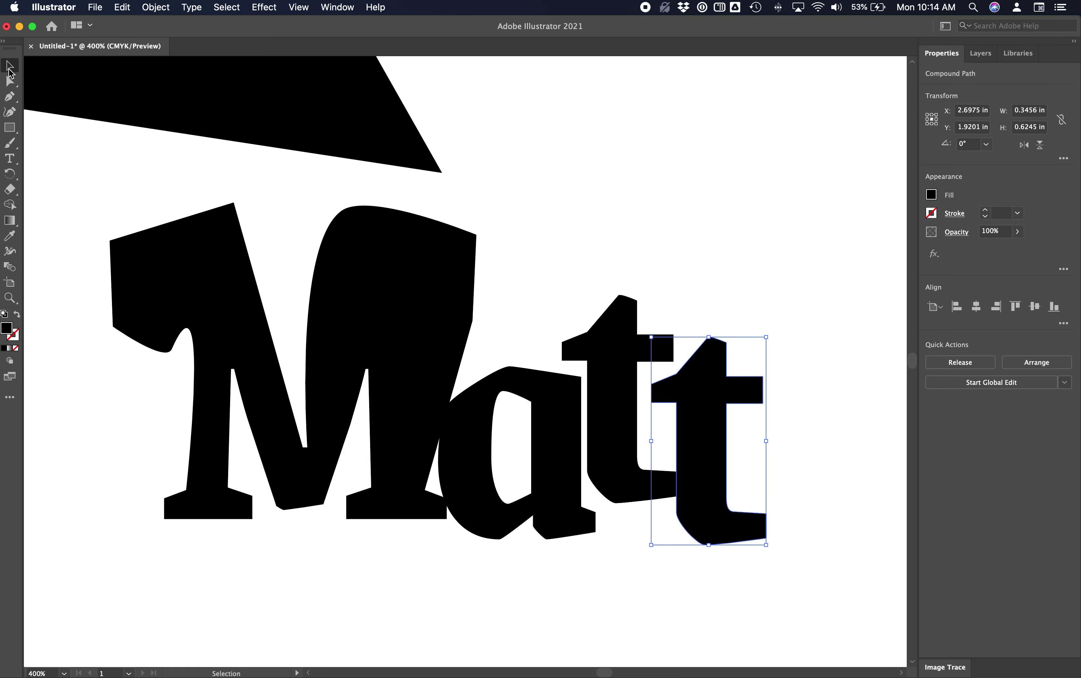
# Step: Shift the Matt group down and right and fill it with a red swatch
pyautogui.click(278, 399)
pyautogui.moveTo(278, 399); pyautogui.dragTo(303, 417)
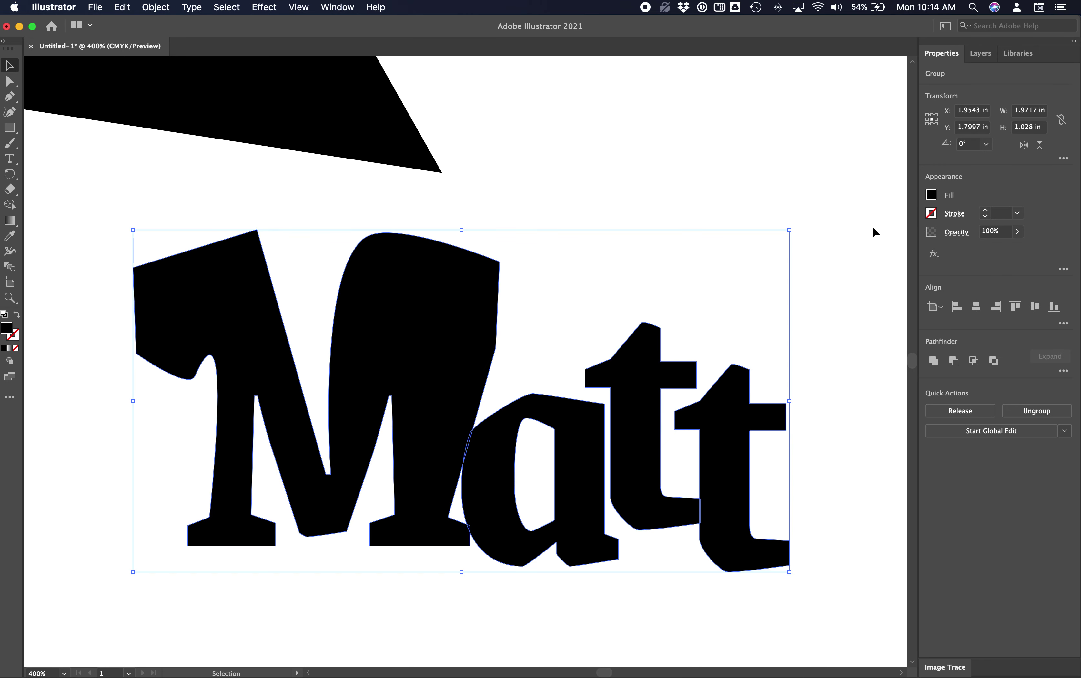
pyautogui.click(932, 195)
pyautogui.click(827, 241)
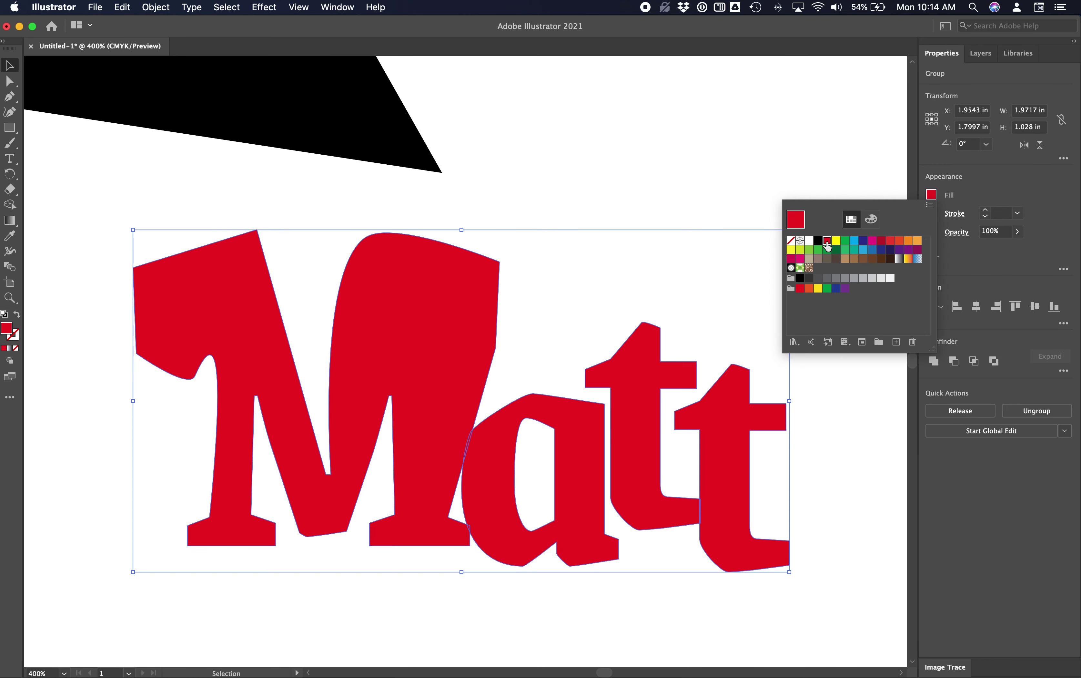
# Step: Give the lettering a black stroke of 0.01 in weight, then deselect to review it
pyautogui.click(985, 210)
pyautogui.click(1004, 213)
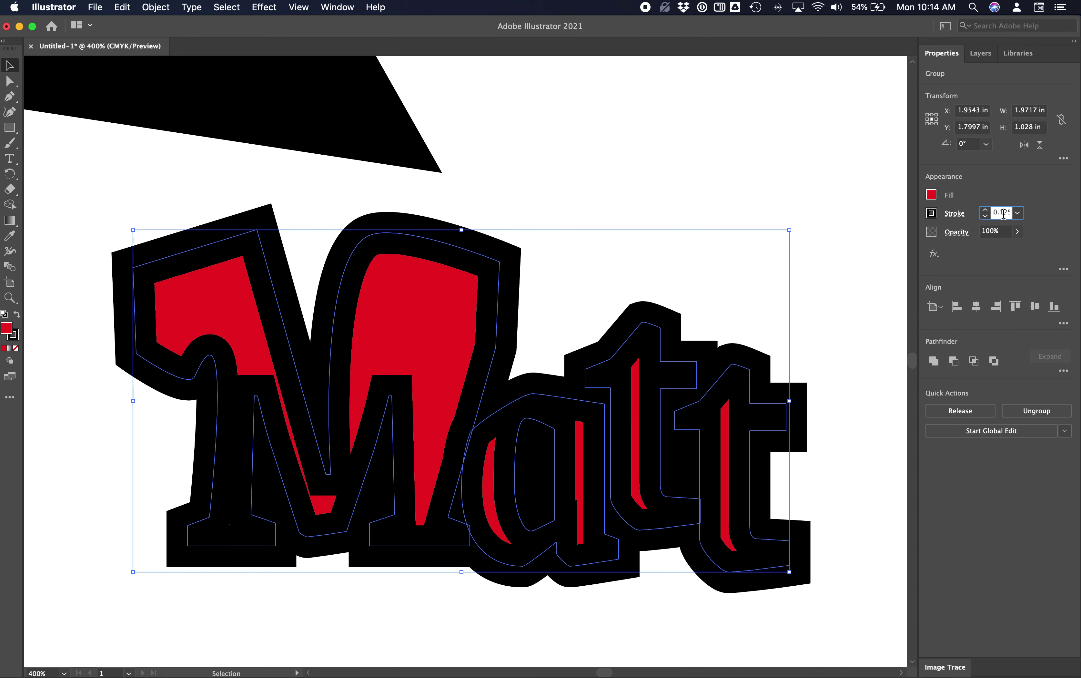
pyautogui.doubleClick(1004, 213)
pyautogui.write('0.001')
pyautogui.press('Return')
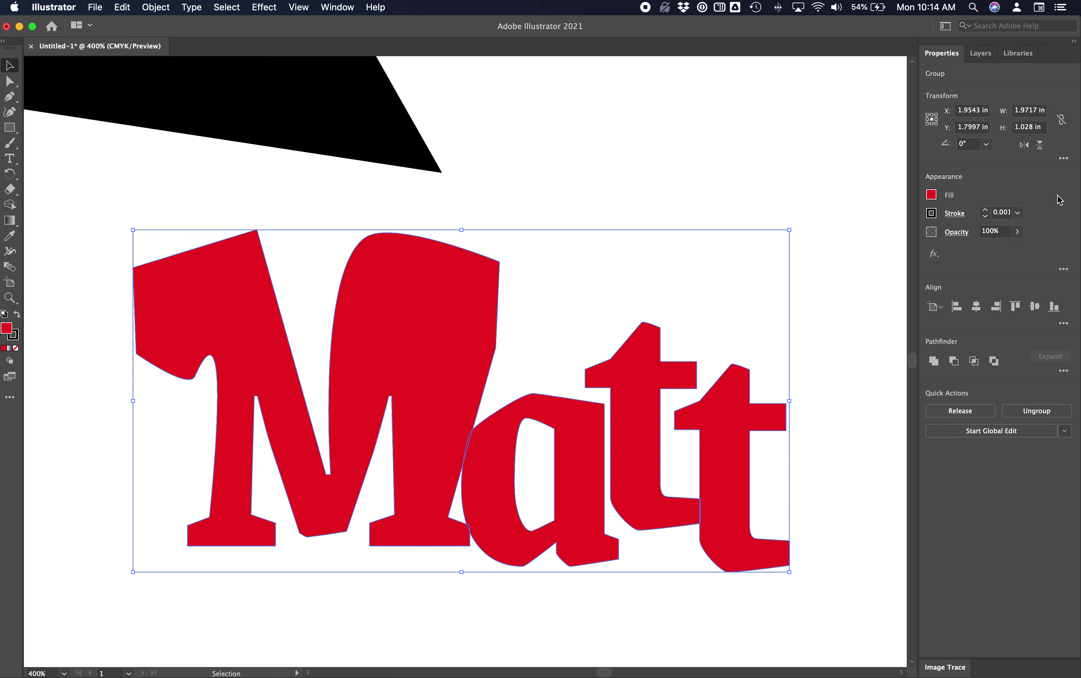
pyautogui.doubleClick(1006, 215)
pyautogui.write('0')
pyautogui.press('Return')
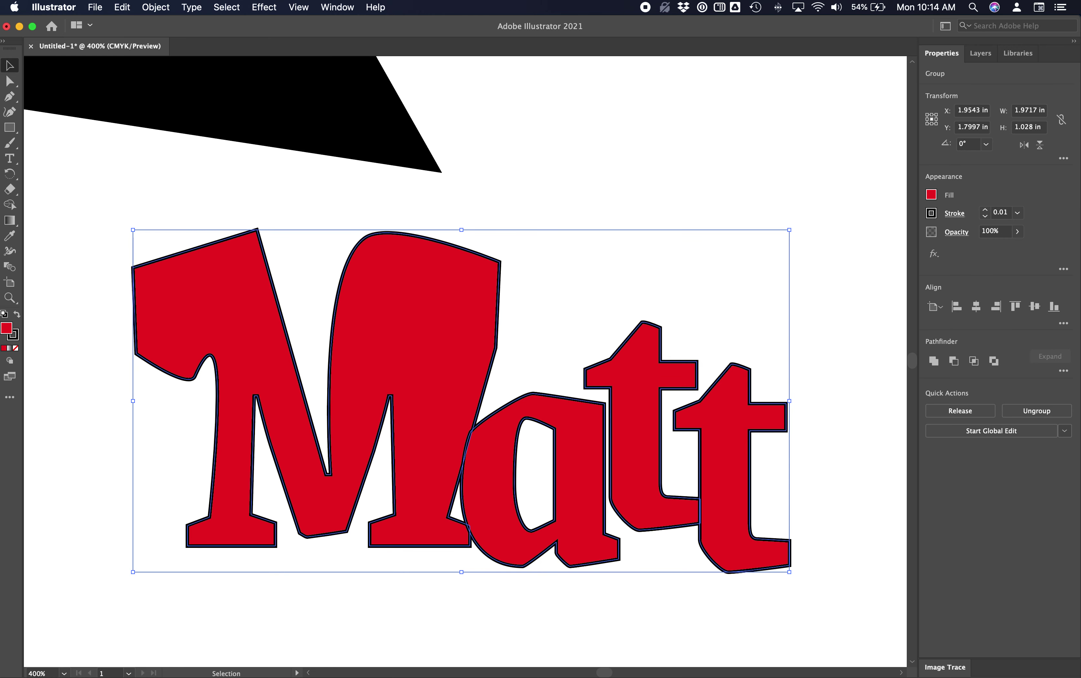
pyautogui.click(793, 174)
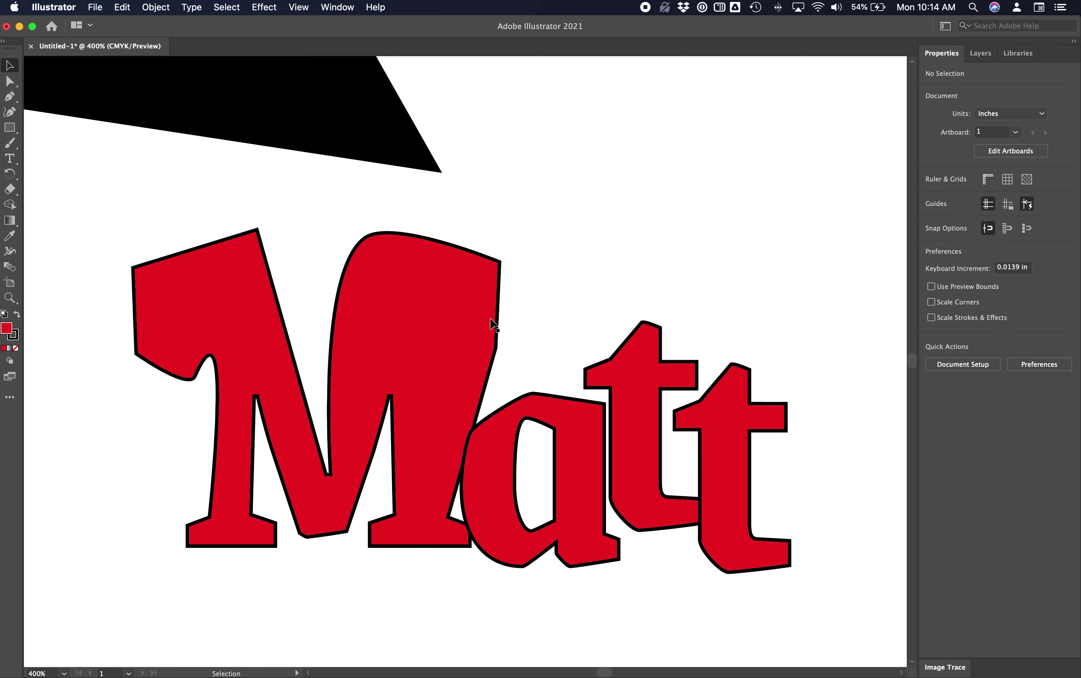
pyautogui.scroll(1, 491, 319)
pyautogui.scroll(2, 490, 319)
pyautogui.hscroll(2, 490, 319)
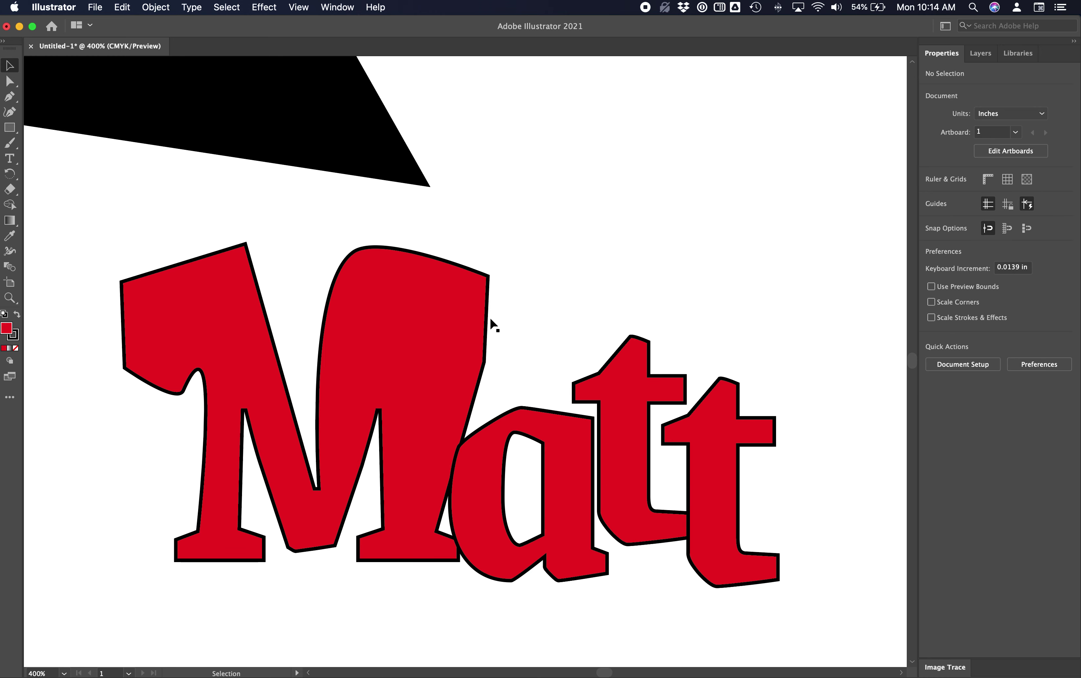
pyautogui.scroll(-1, 287, 379)
pyautogui.hscroll(1, 287, 379)
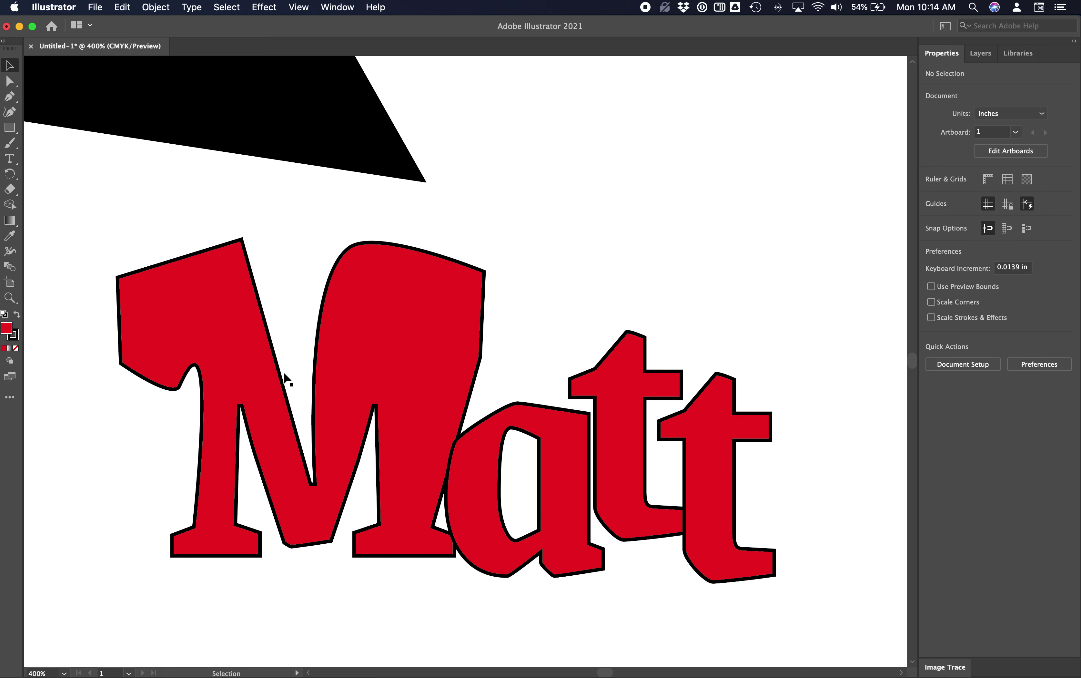